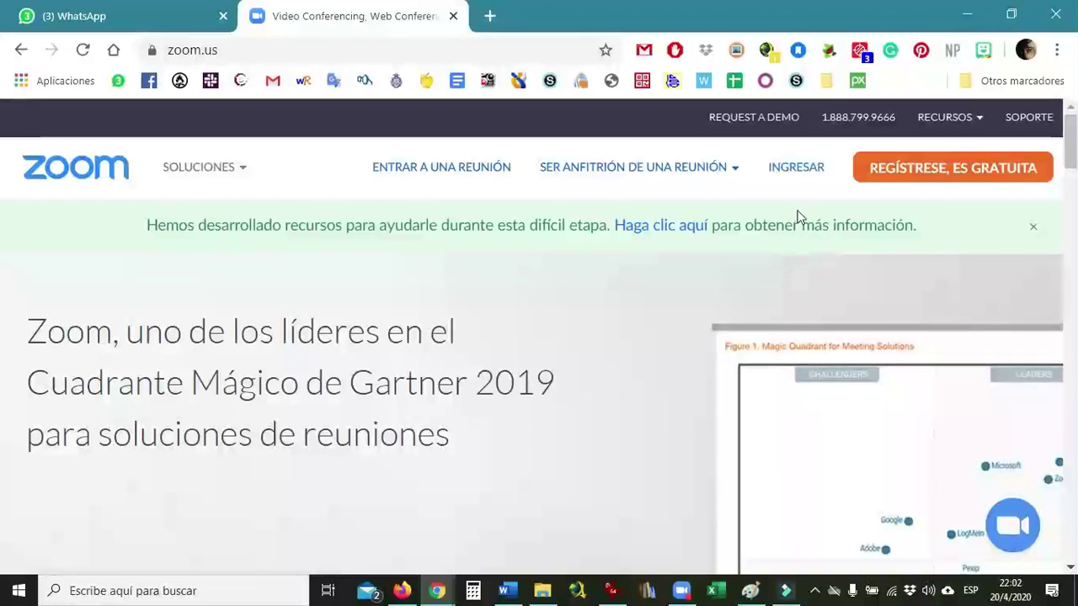
- Log in via INGRESAR and open the Programar una reunión form with the topic field active
{"action": "left_click", "coordinate": [796, 171]}
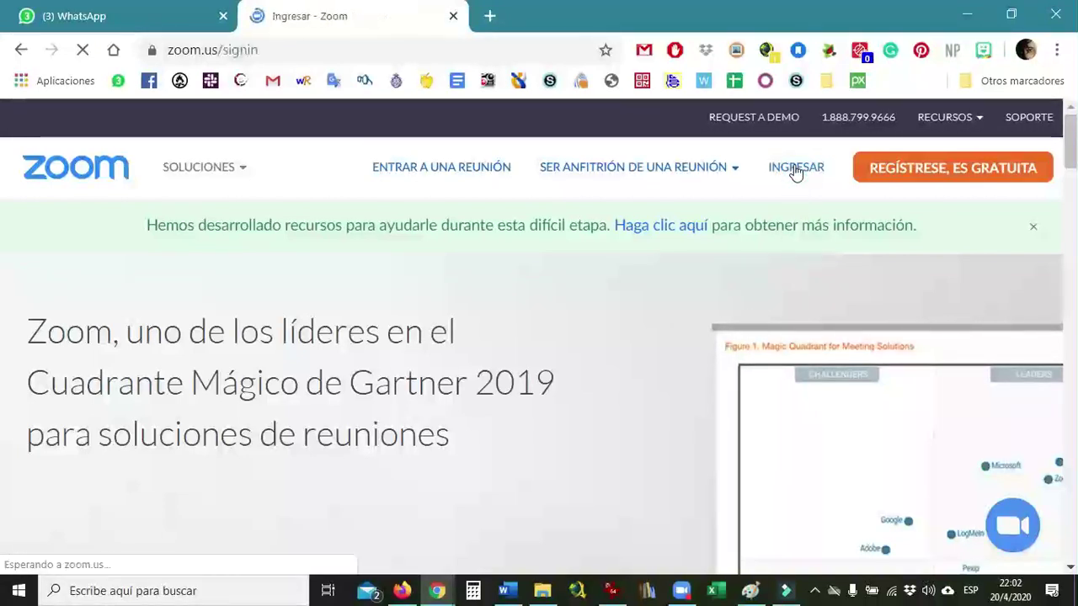
{"action": "left_click", "coordinate": [431, 490]}
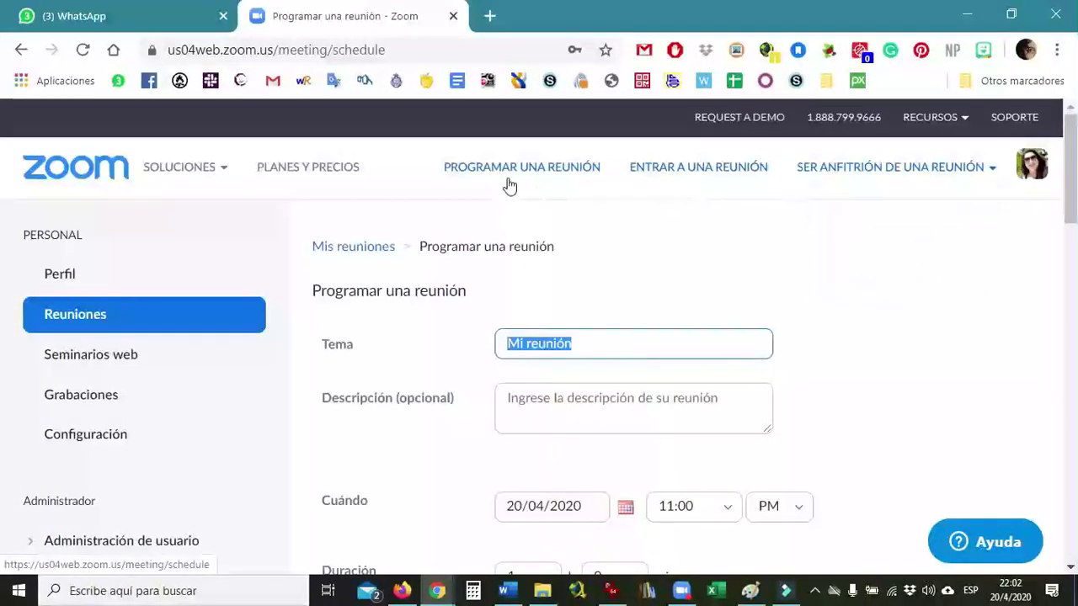
{"action": "mouse_move", "coordinate": [839, 176]}
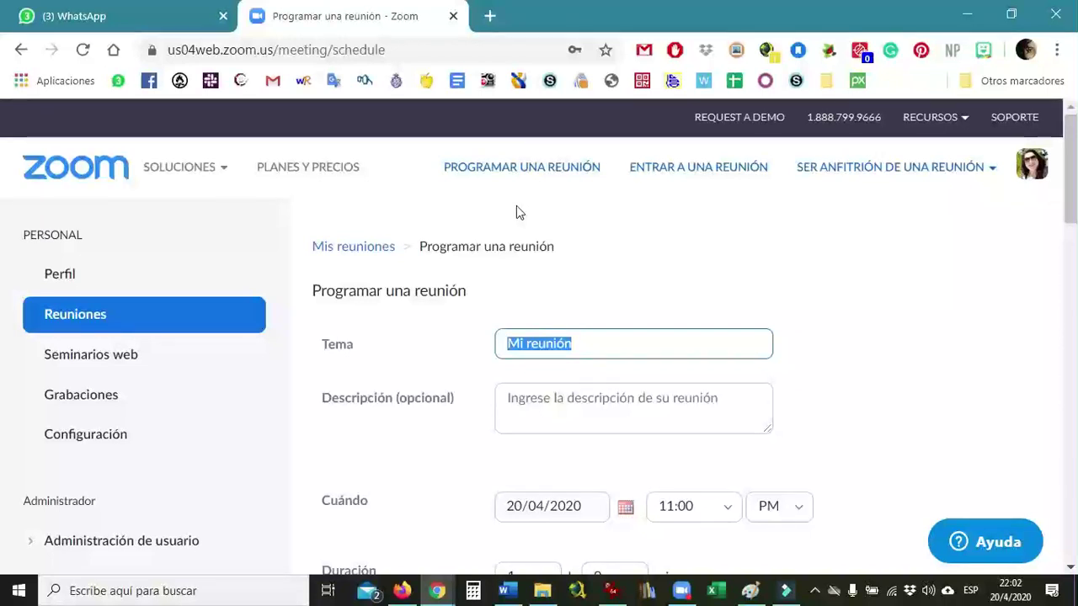
{"action": "left_click", "coordinate": [492, 169]}
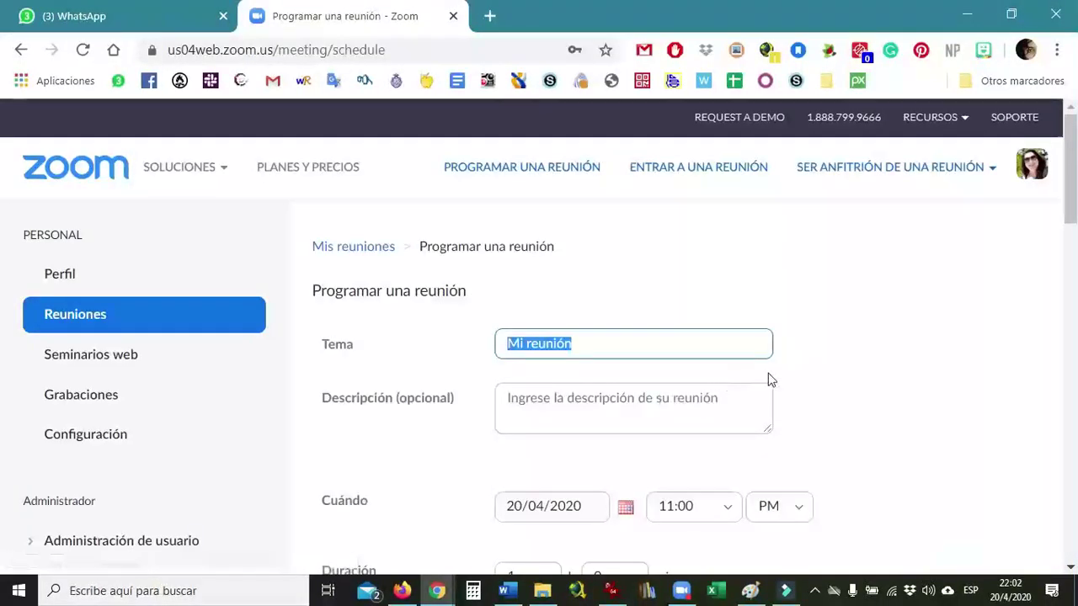
{"action": "mouse_move", "coordinate": [1063, 203]}
{"action": "left_mouse_down"}
{"action": "mouse_move", "coordinate": [1066, 220]}
{"action": "mouse_move", "coordinate": [1072, 208]}
{"action": "left_mouse_up"}
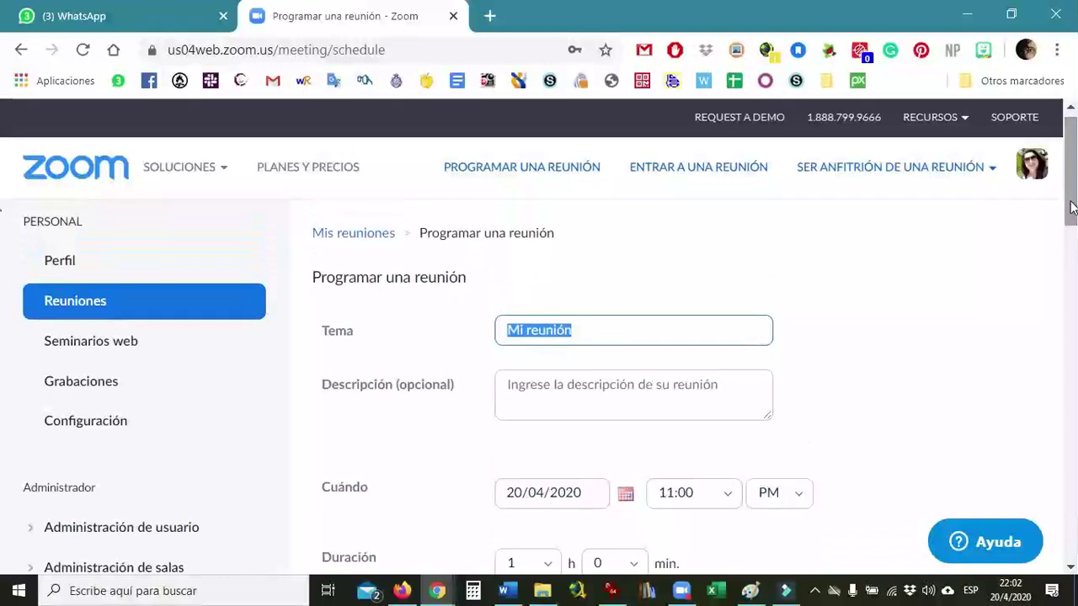
{"action": "left_click", "coordinate": [648, 325]}
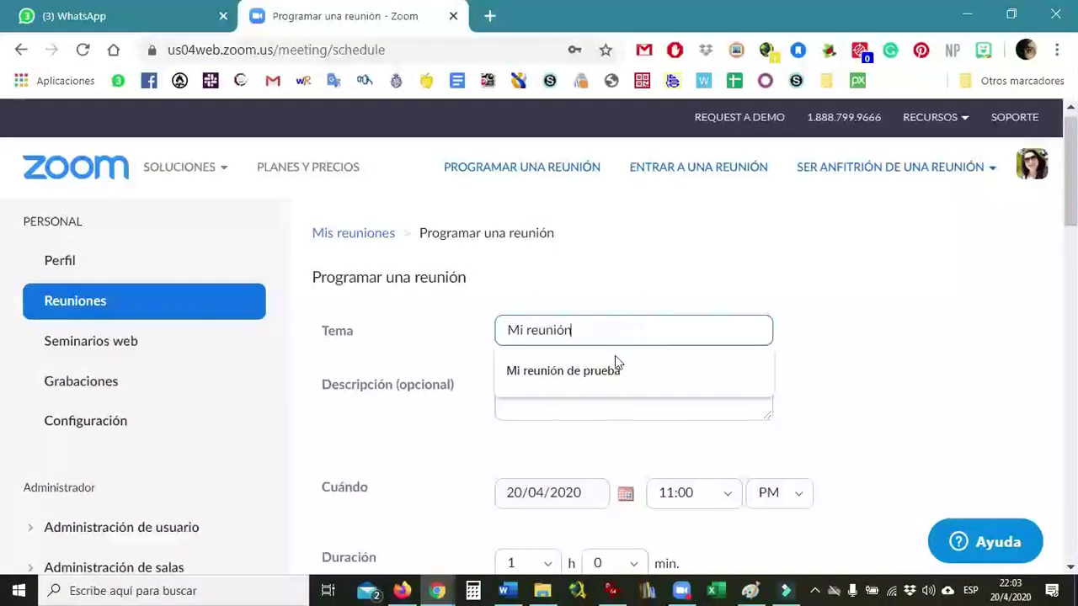
- Set the topic to 'Mi reunión de prueba' and the description to 'Vamors a aprender a programar reuniones'
{"action": "left_click", "coordinate": [608, 376]}
{"action": "left_click", "coordinate": [594, 384]}
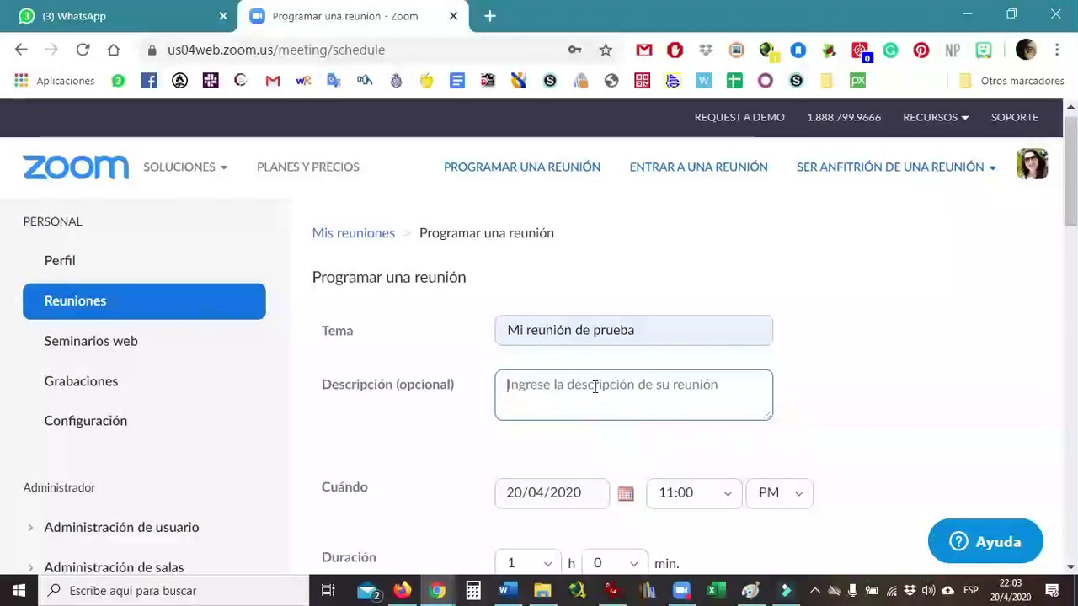
{"action": "type", "text": "Vamors a aprender a"}
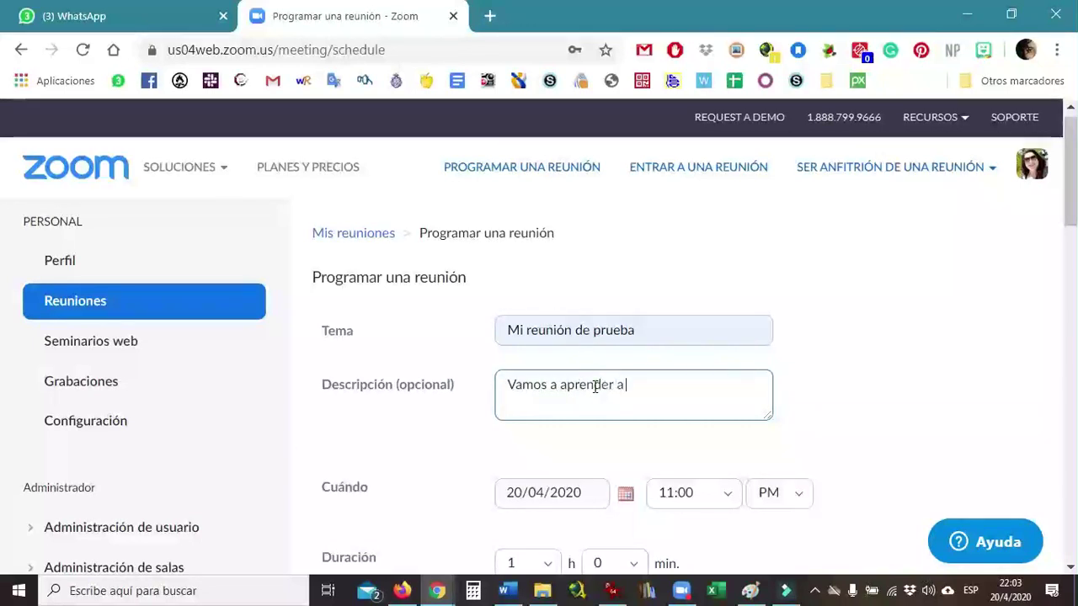
{"action": "type", "text": " programar reuniones"}
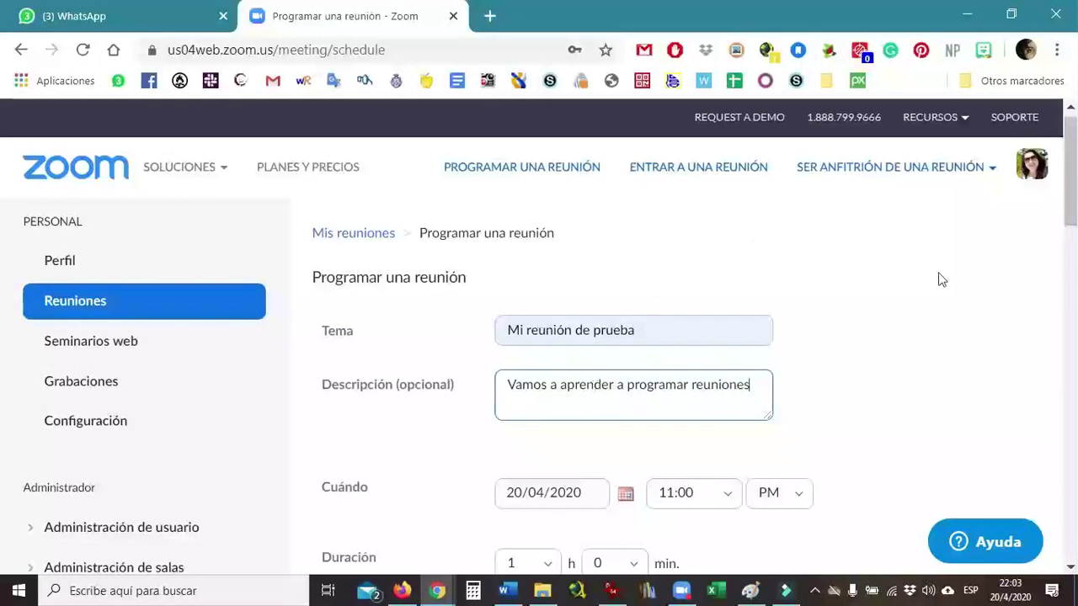
{"action": "left_click_drag", "start_coordinate": [1070, 199], "coordinate": [1070, 245]}
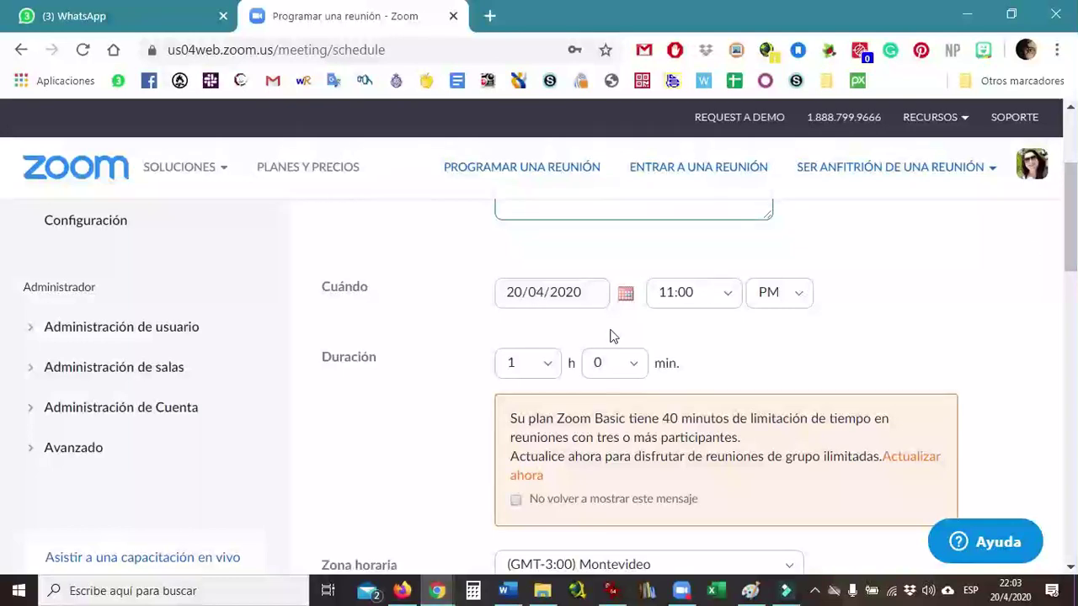
- Set the meeting date to 21/04/2020 with an 11:00 AM start time
{"action": "left_click", "coordinate": [620, 301]}
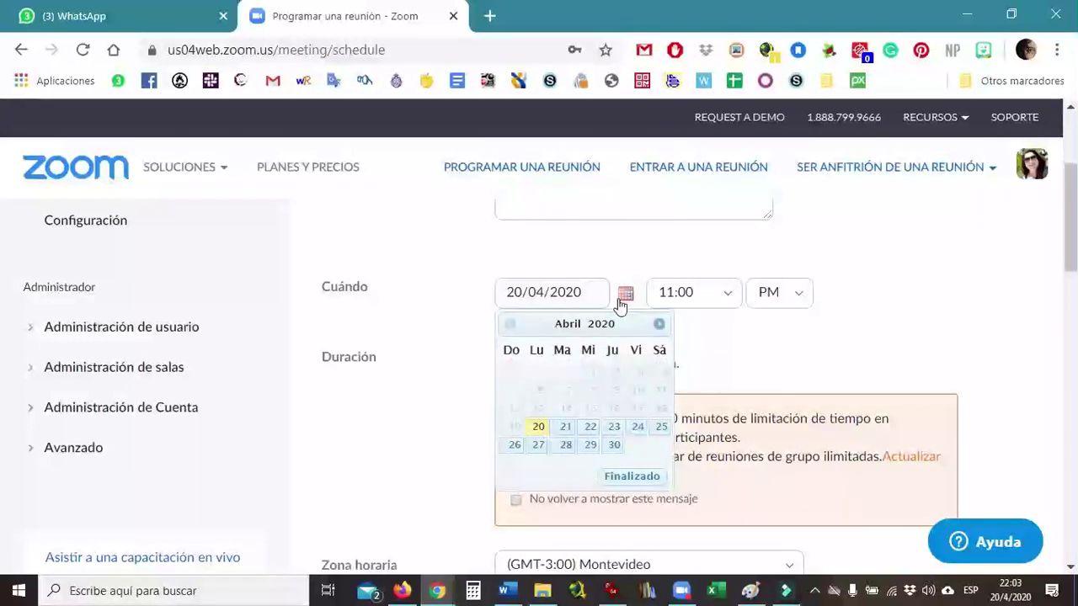
{"action": "left_click", "coordinate": [566, 427]}
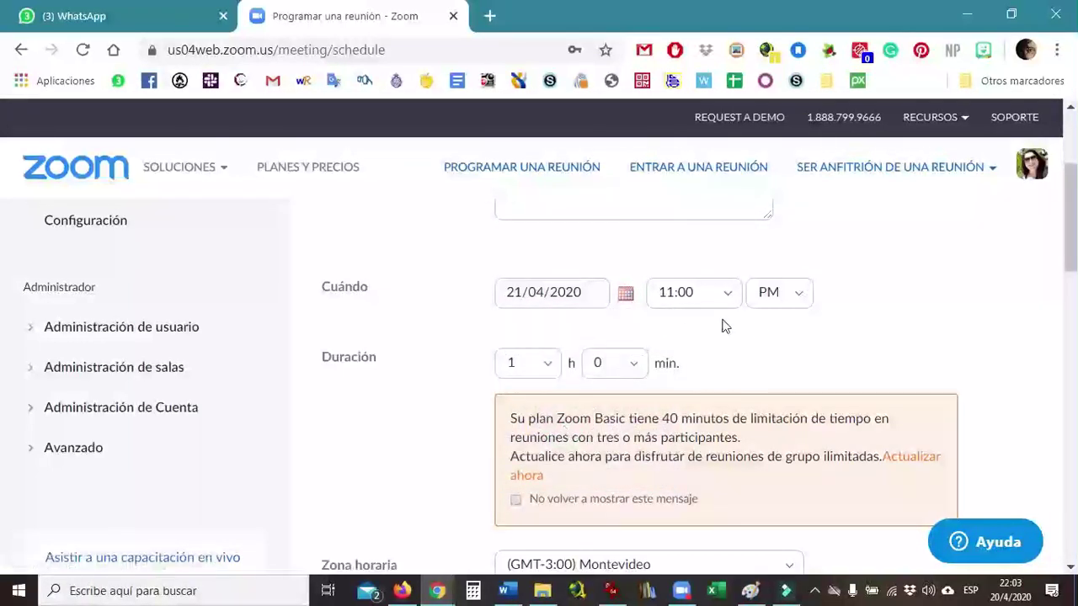
{"action": "left_click", "coordinate": [804, 297]}
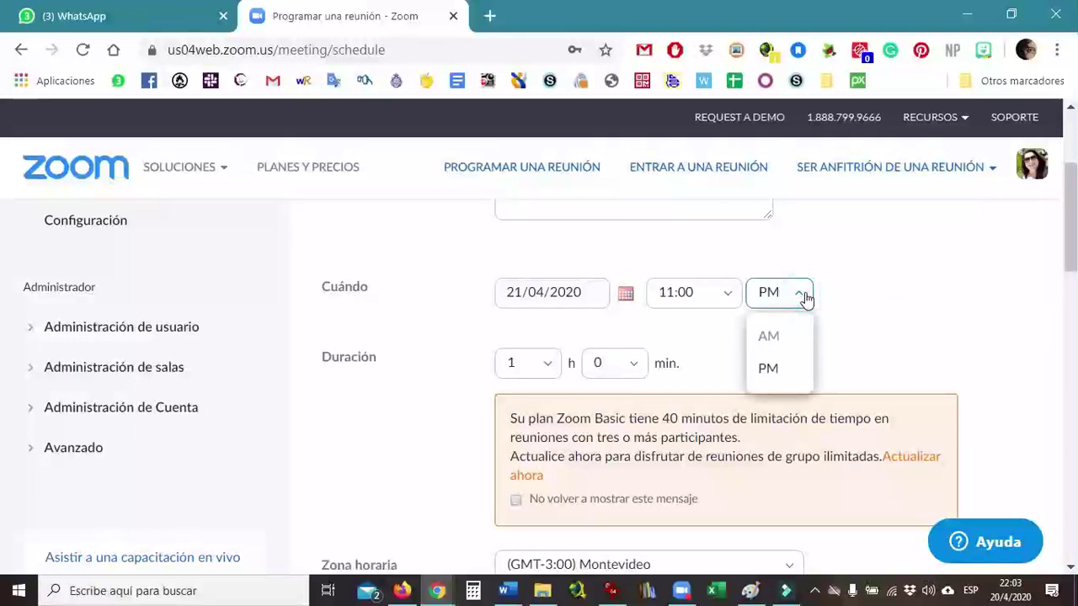
{"action": "left_click", "coordinate": [779, 338]}
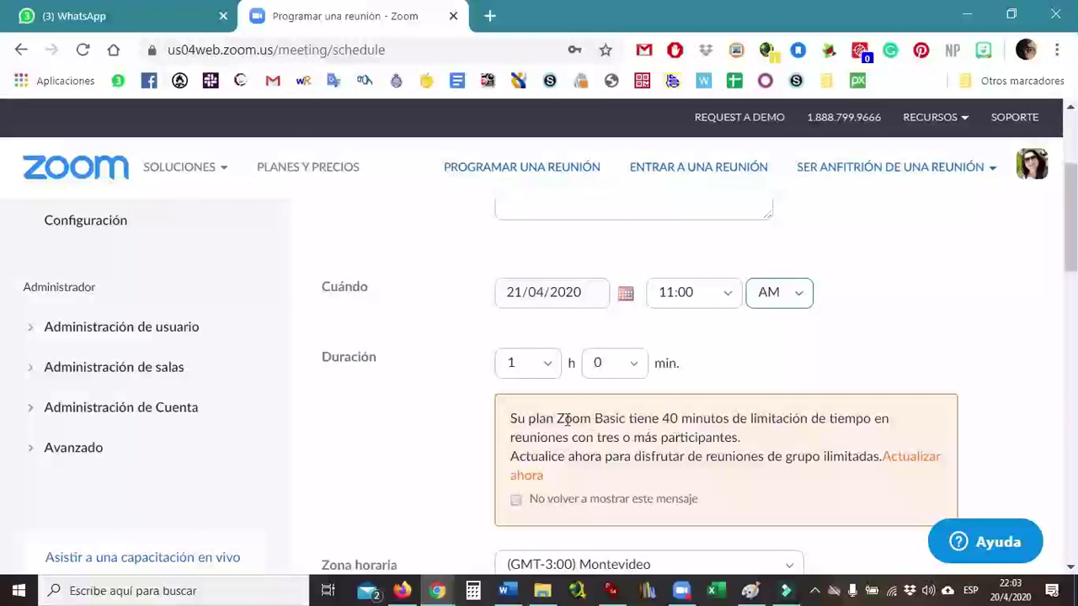
- Set the meeting duration to 0 hours 30 minutes
{"action": "left_click", "coordinate": [549, 368]}
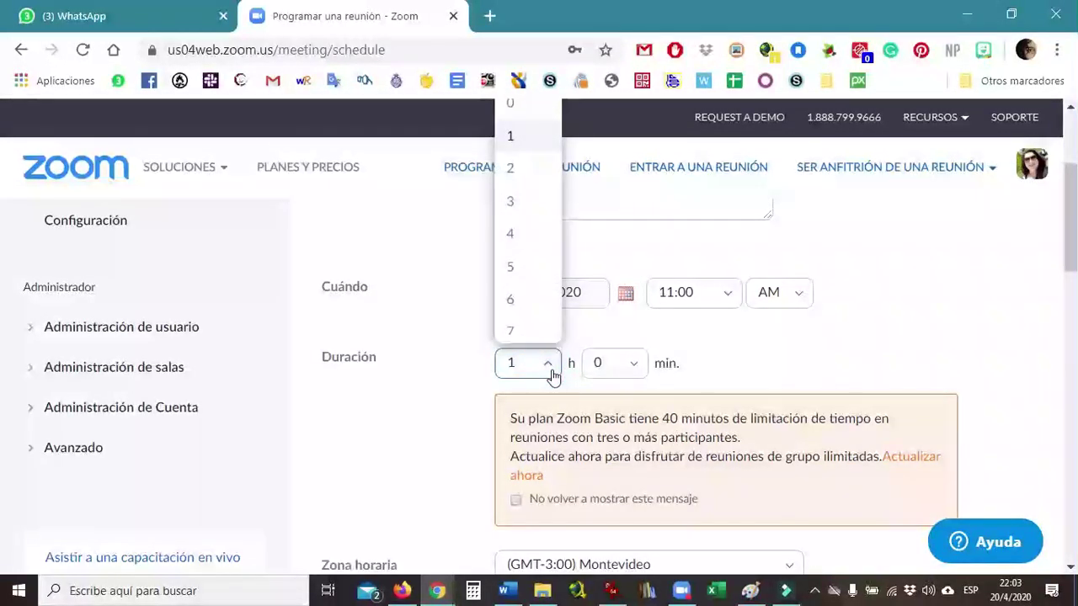
{"action": "left_click", "coordinate": [519, 104]}
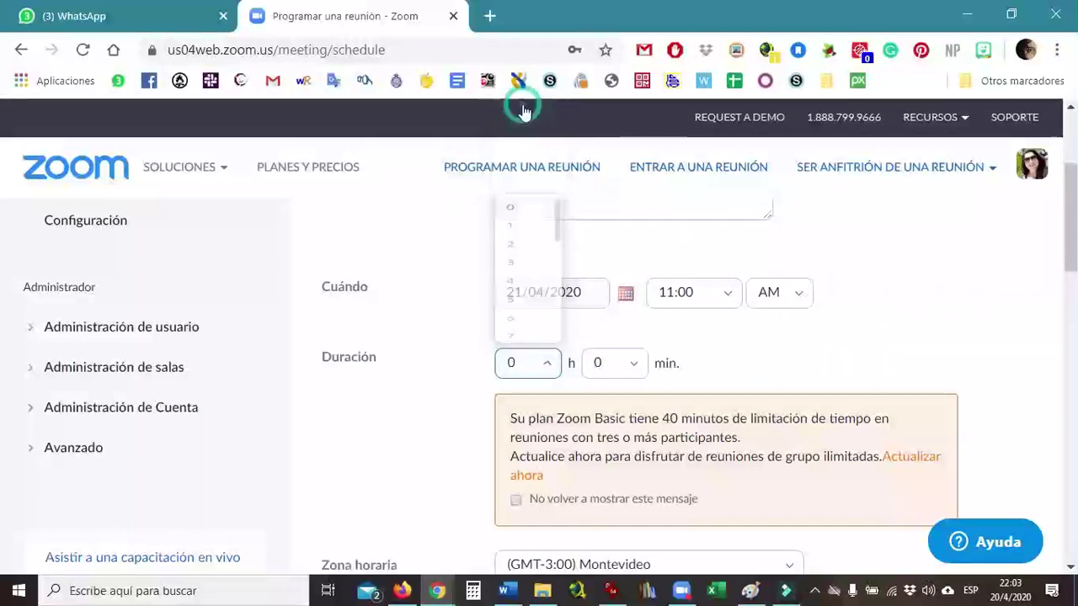
{"action": "left_click", "coordinate": [636, 365]}
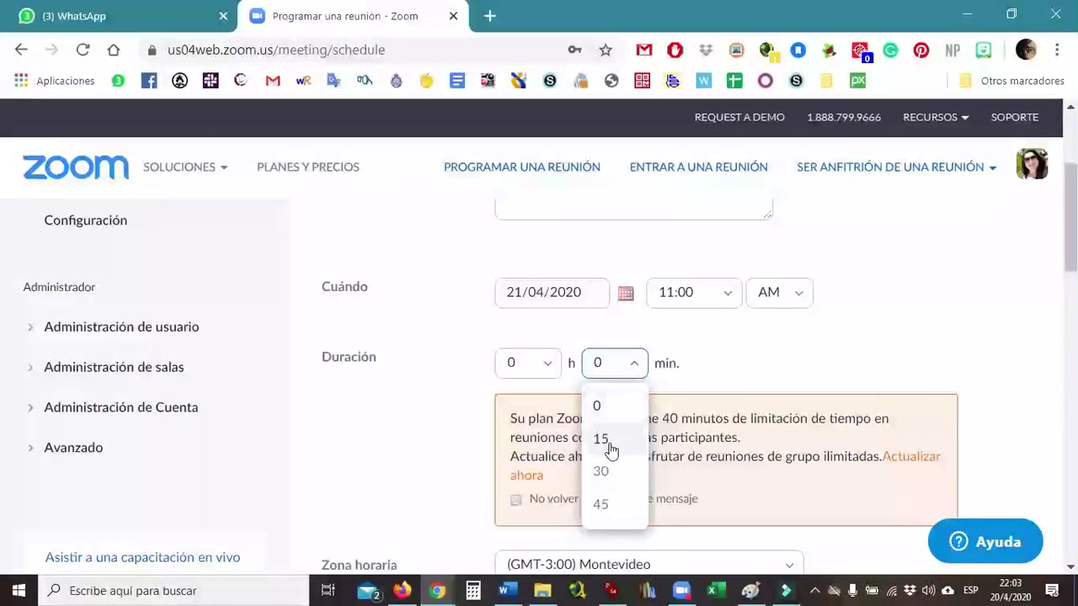
{"action": "left_click", "coordinate": [612, 476]}
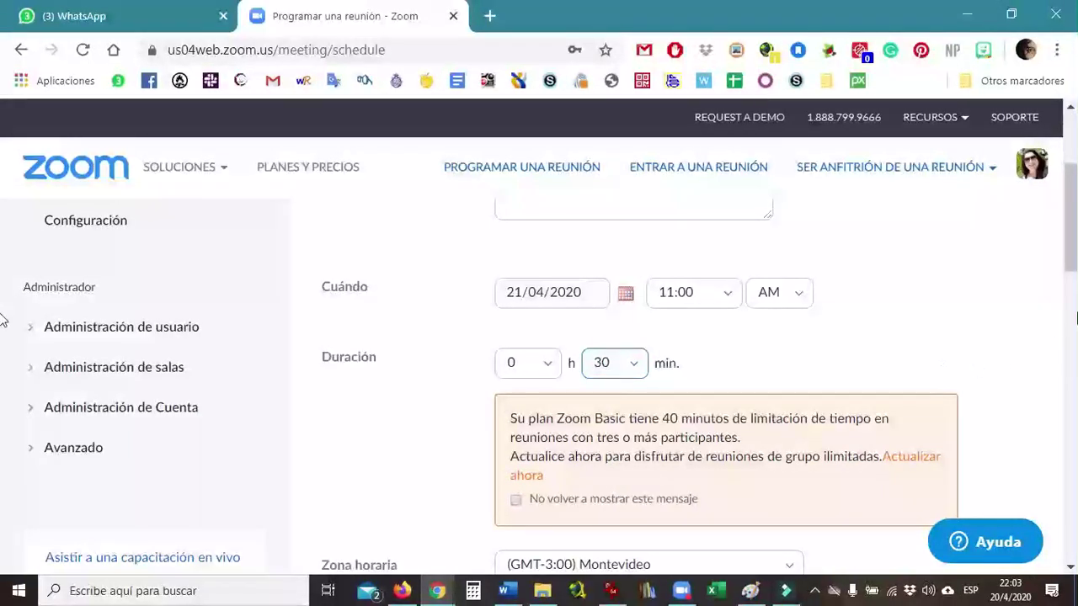
{"action": "left_click_drag", "start_coordinate": [1072, 262], "coordinate": [1074, 278]}
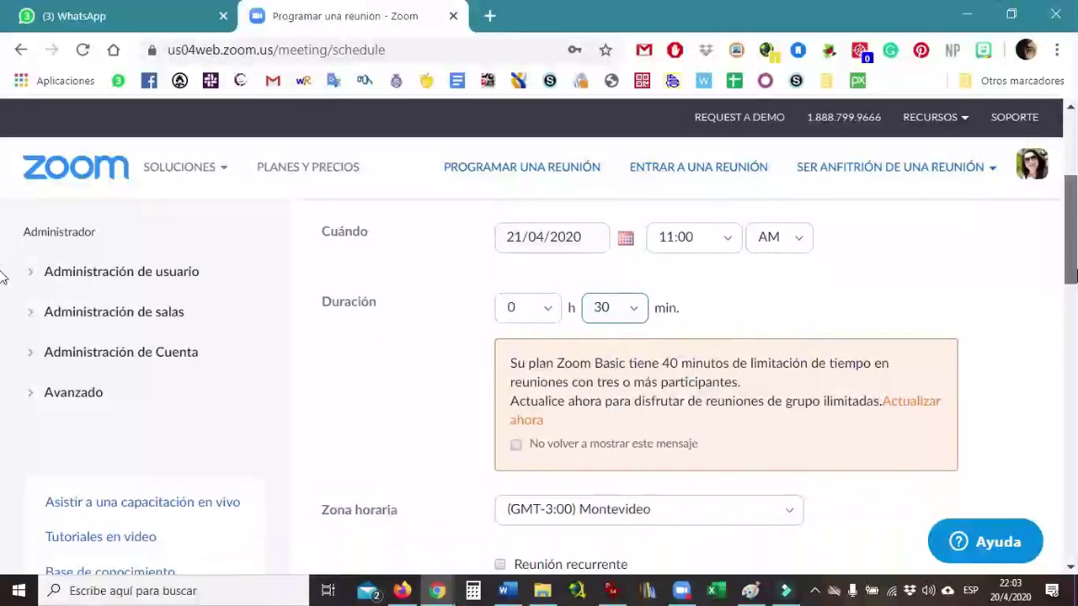
{"action": "left_click", "coordinate": [591, 311]}
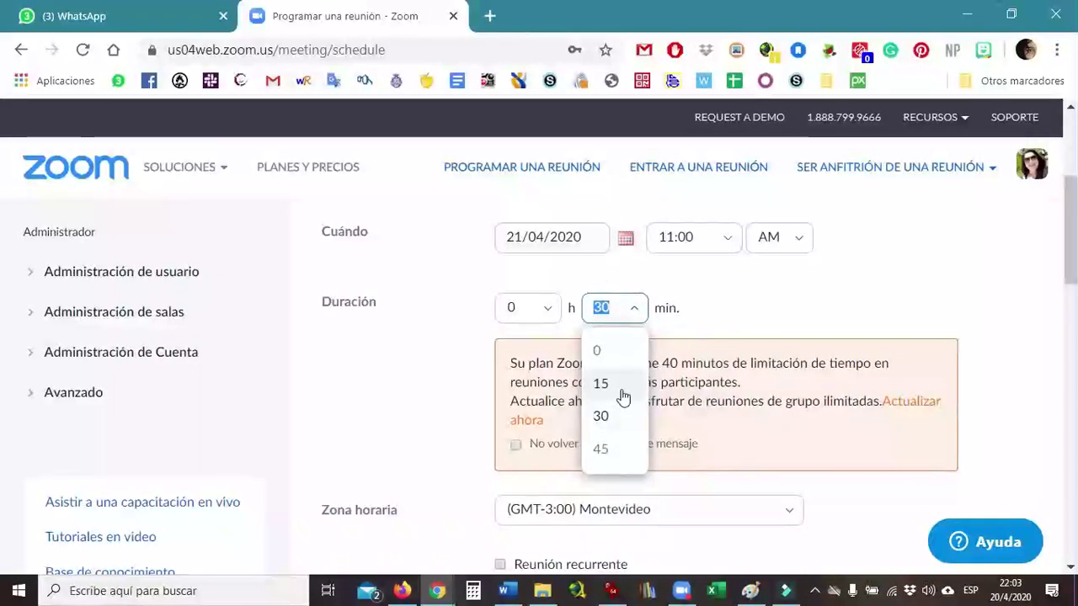
{"action": "left_click", "coordinate": [608, 418]}
{"action": "left_click", "coordinate": [778, 294]}
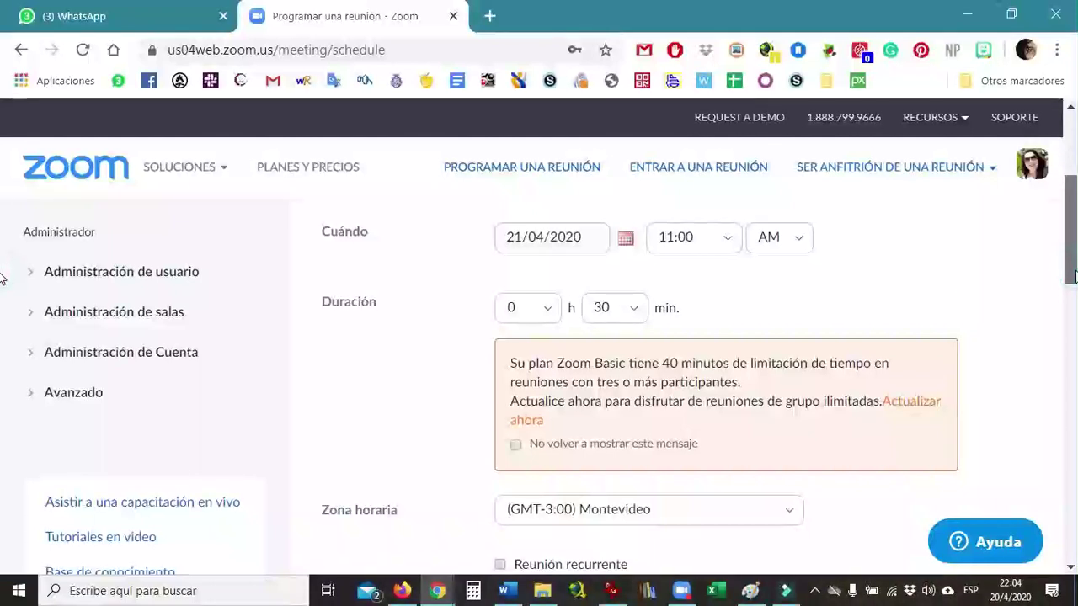
- Try weekly recurrence including Thursday, then uncheck Thursday and Reunión recurrente for a one-time meeting
{"action": "scroll", "coordinate": [2, 280], "scroll_direction": "down", "scroll_amount": 1}
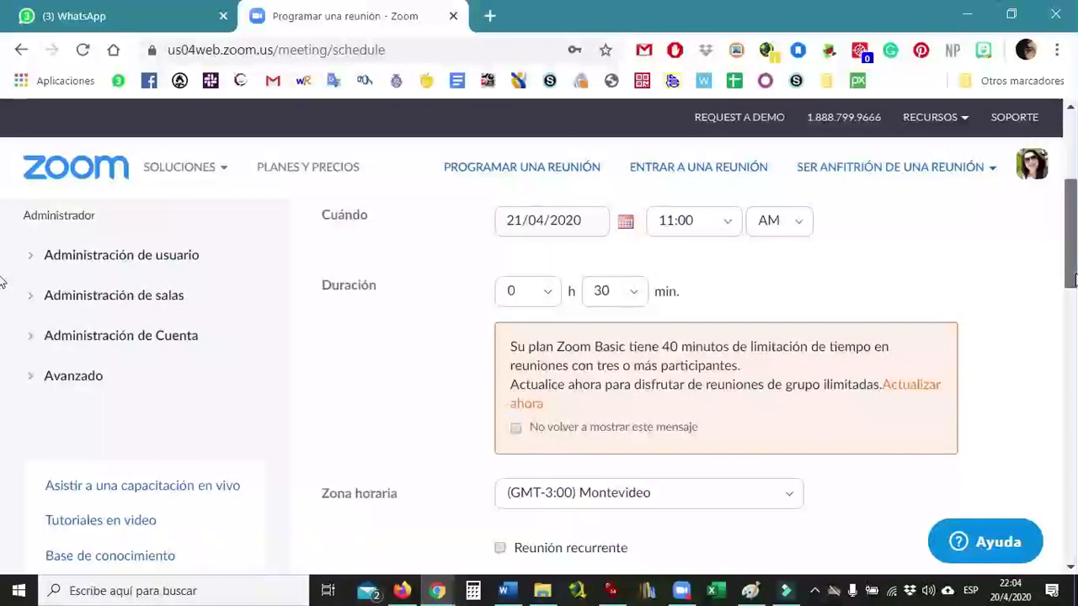
{"action": "scroll", "coordinate": [2, 287], "scroll_direction": "down", "scroll_amount": 3}
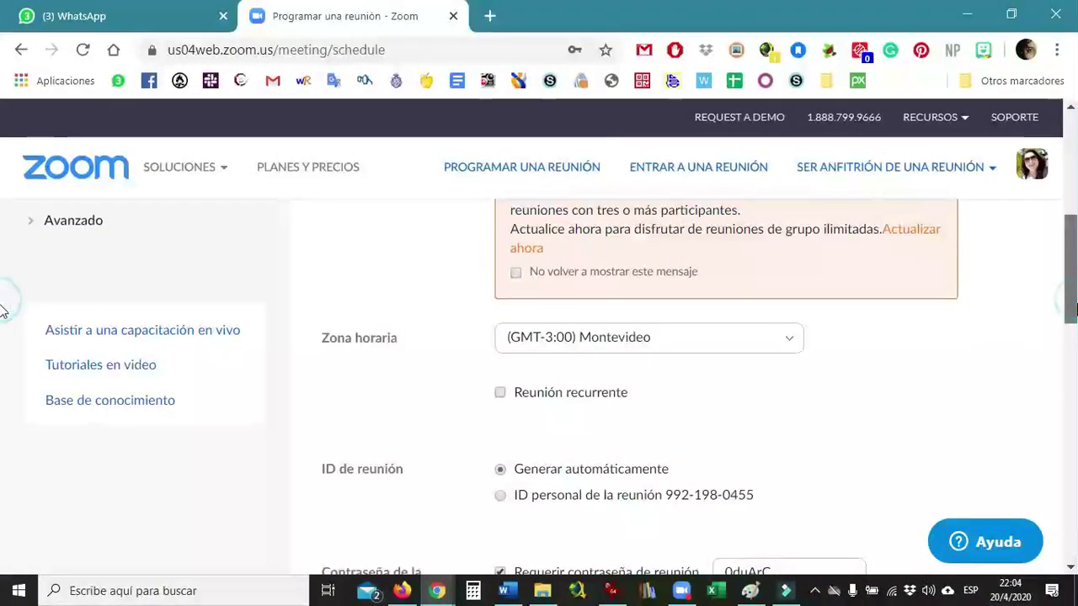
{"action": "scroll", "coordinate": [5, 329], "scroll_direction": "down", "scroll_amount": 2}
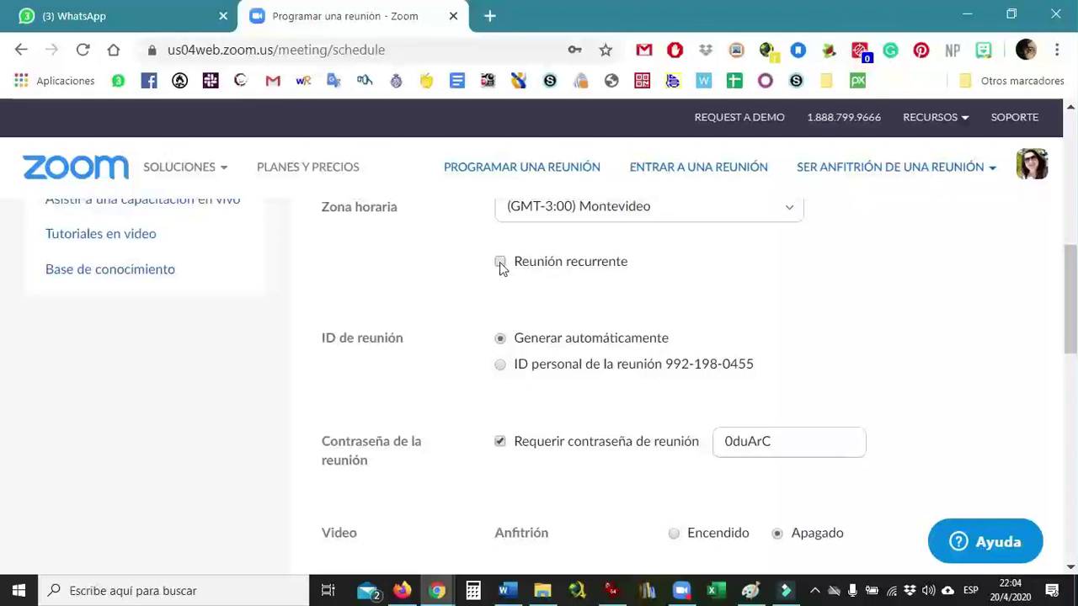
{"action": "left_click", "coordinate": [499, 262]}
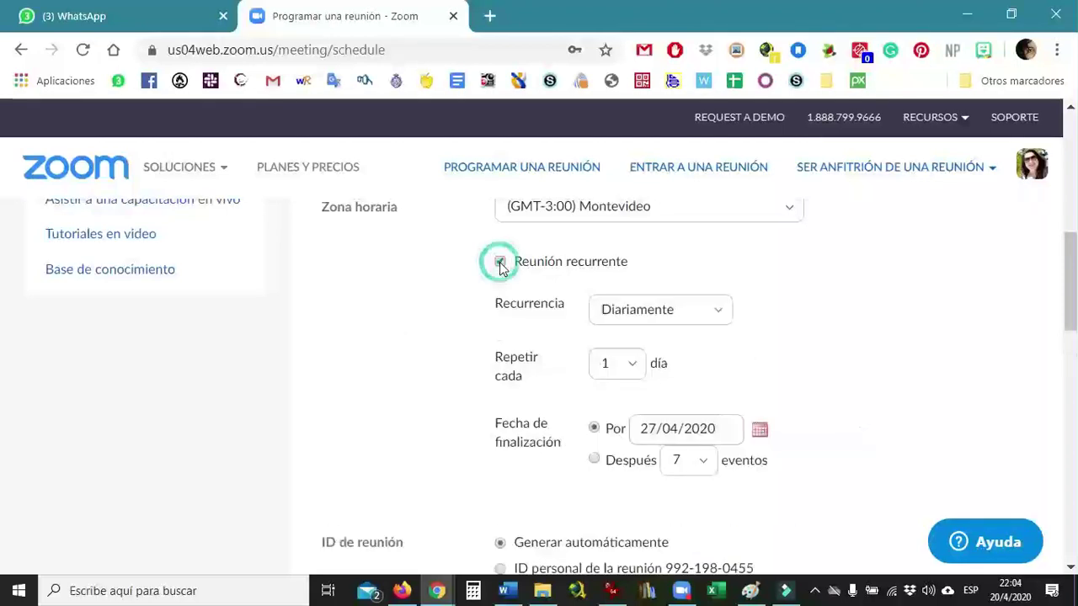
{"action": "left_click", "coordinate": [721, 313]}
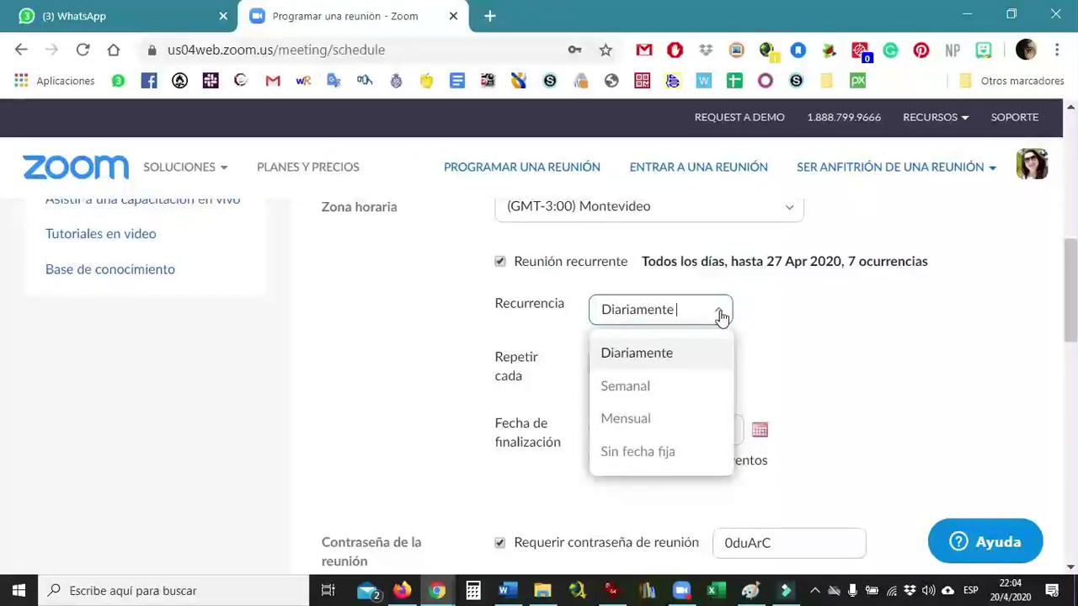
{"action": "left_click", "coordinate": [639, 389]}
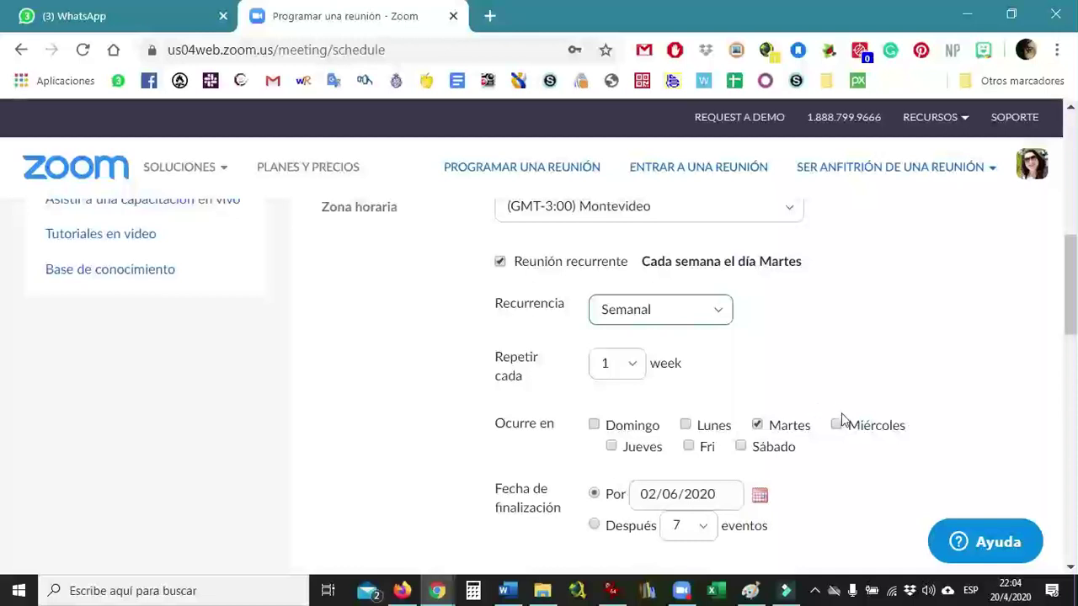
{"action": "left_click", "coordinate": [612, 447]}
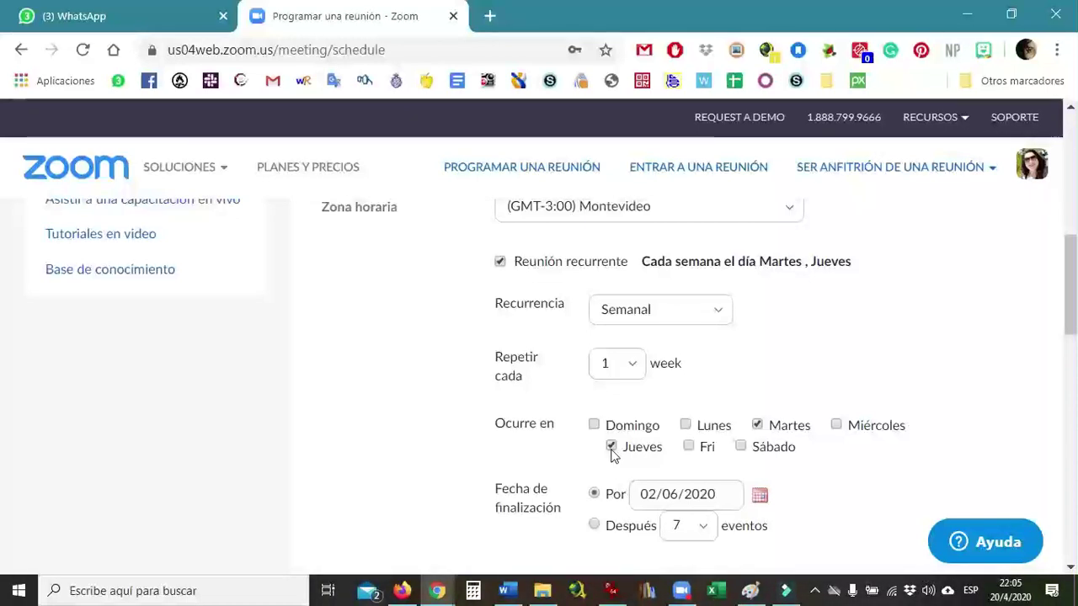
{"action": "left_click", "coordinate": [611, 448]}
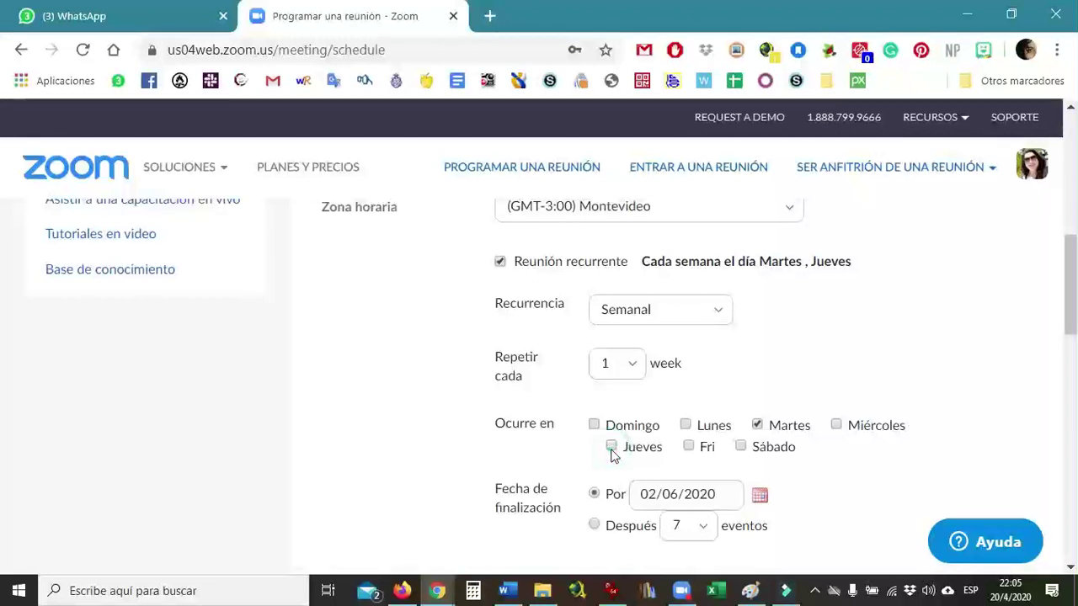
{"action": "left_click", "coordinate": [500, 262]}
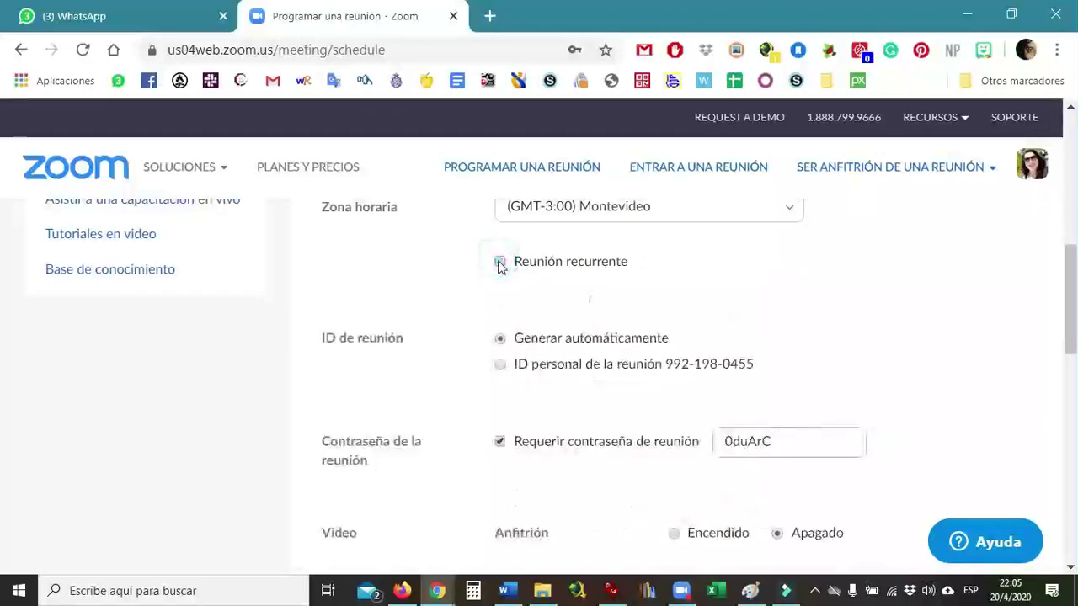
- Select ID personal de la reunión and enter a new meeting password
{"action": "left_click_drag", "start_coordinate": [1070, 310], "coordinate": [1075, 329]}
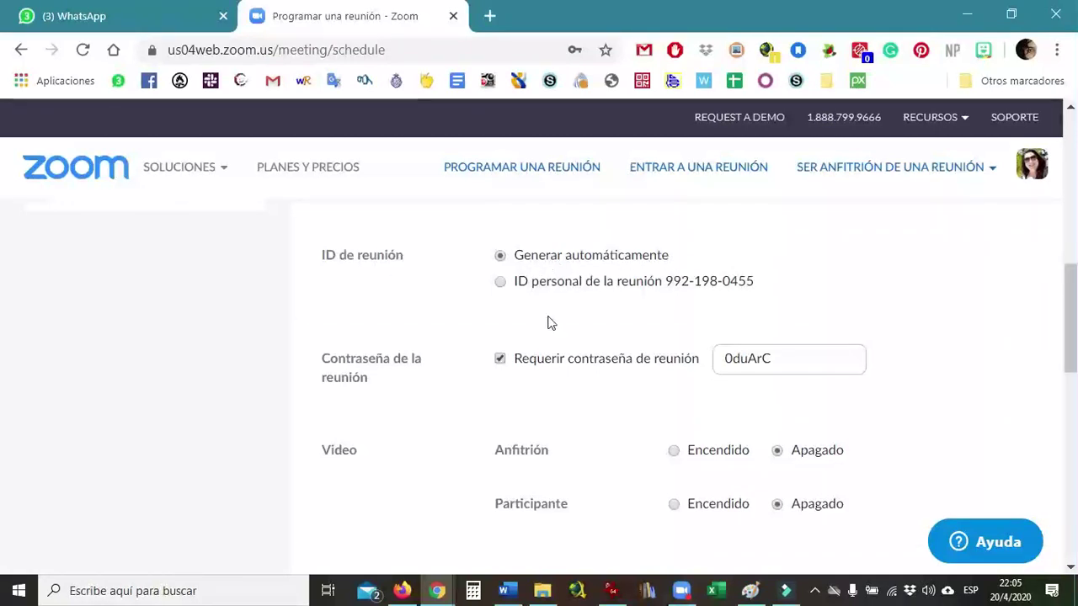
{"action": "left_click", "coordinate": [501, 283]}
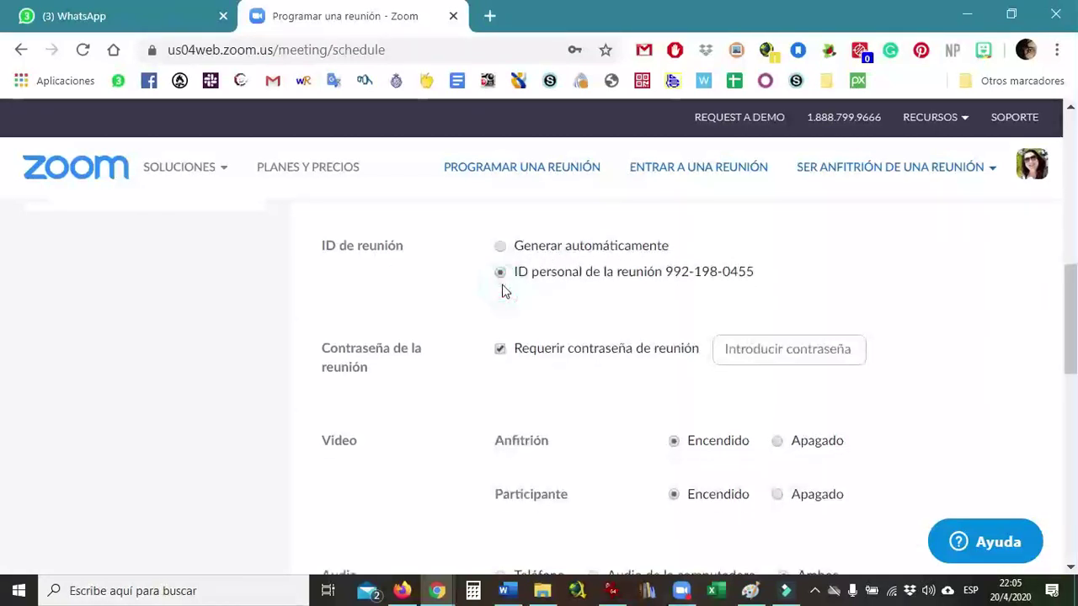
{"action": "left_click", "coordinate": [746, 349]}
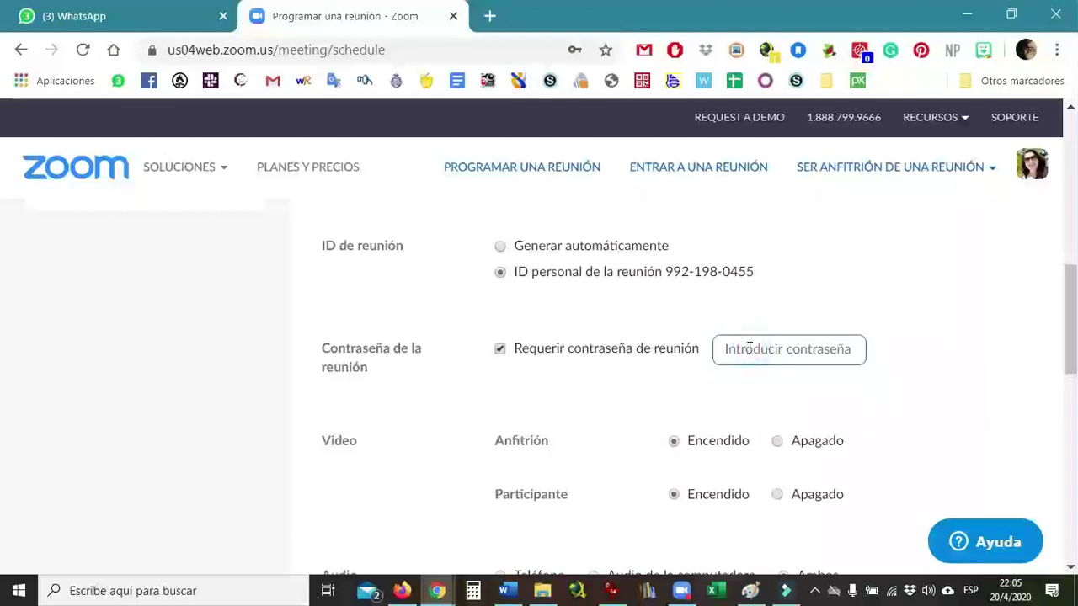
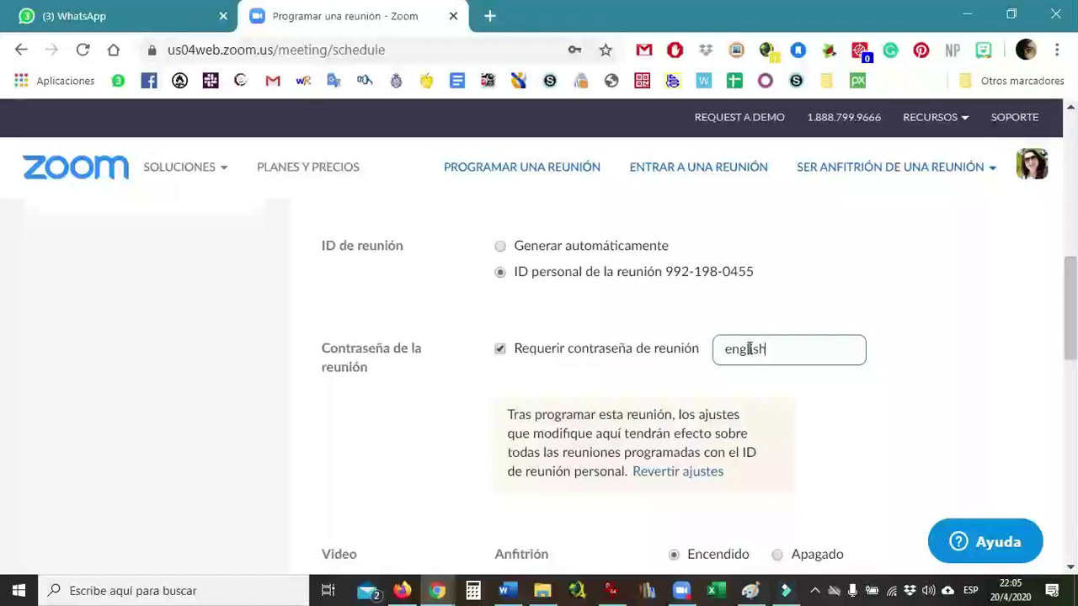
{"action": "left_click", "coordinate": [926, 349]}
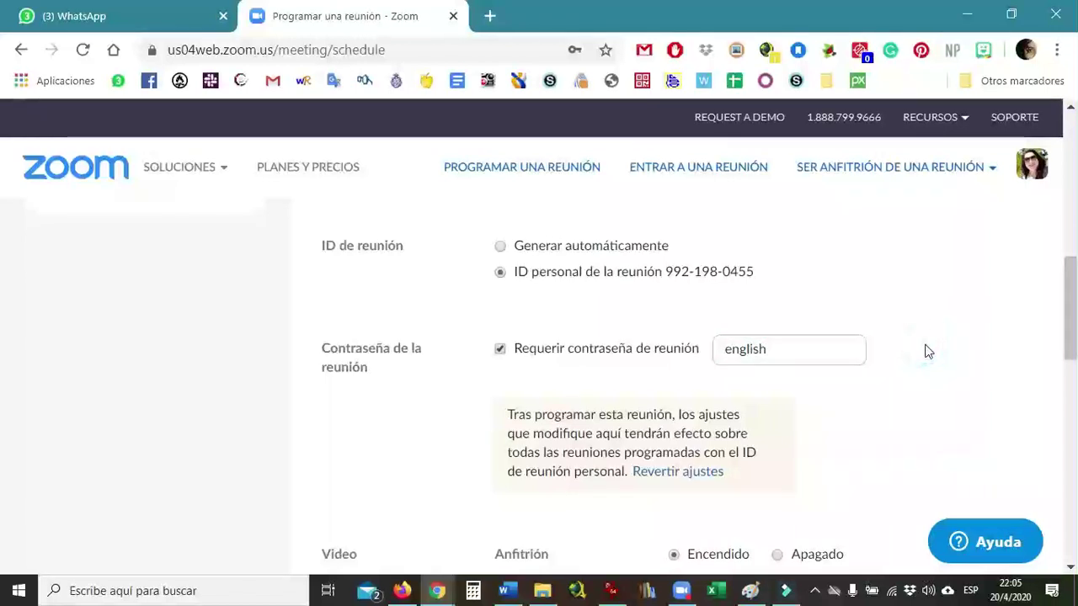
{"action": "left_click_drag", "start_coordinate": [1071, 309], "coordinate": [1075, 376]}
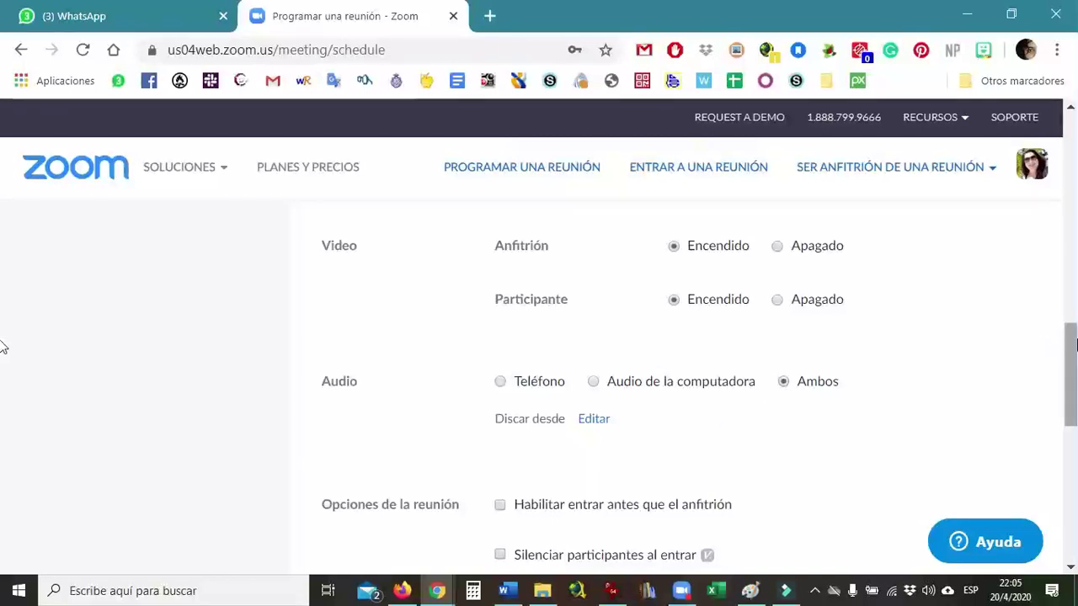
{"action": "scroll", "coordinate": [3, 383], "scroll_direction": "down", "scroll_amount": 3}
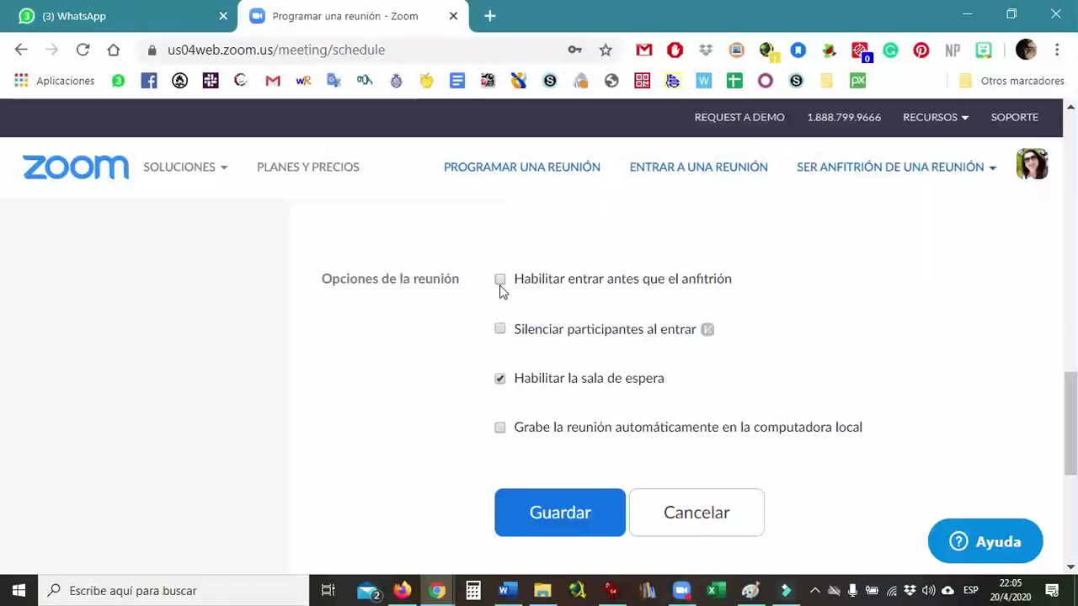
- Check Silenciar participantes al entrar so participants join muted
{"action": "left_click", "coordinate": [502, 329]}
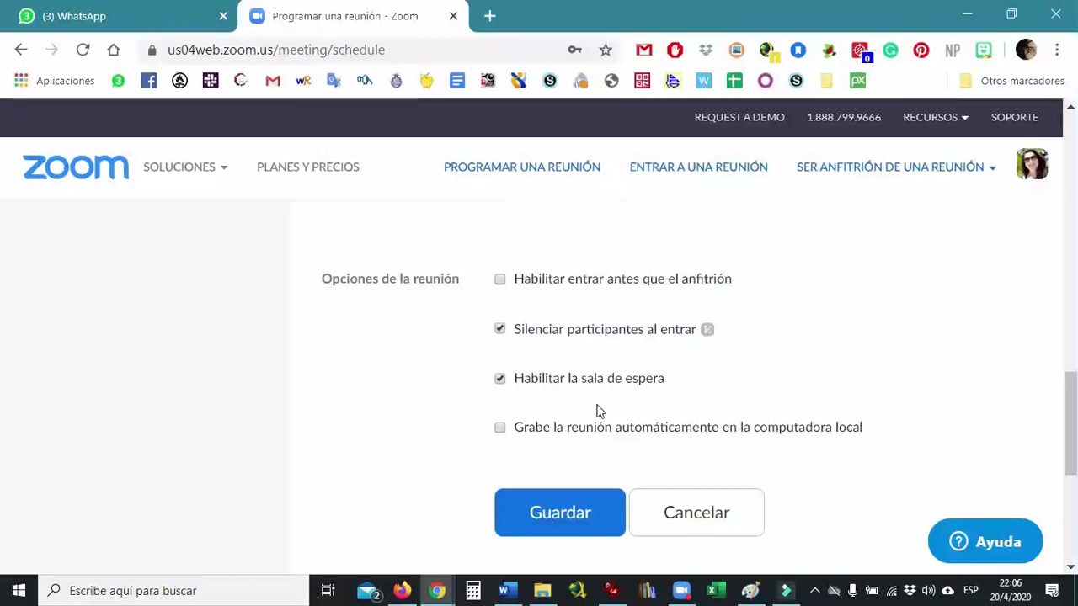
- Uncheck Habilitar la sala de espera and save the meeting with Guardar
{"action": "left_click", "coordinate": [500, 380]}
{"action": "left_click_drag", "start_coordinate": [1071, 405], "coordinate": [1073, 433]}
{"action": "left_click", "coordinate": [584, 421]}
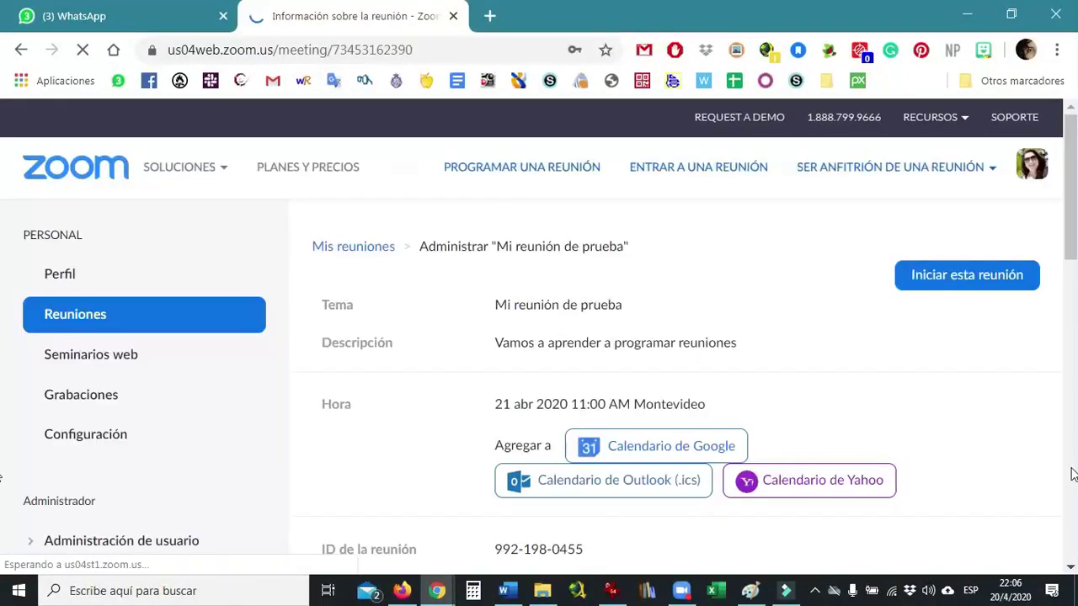
{"action": "left_click_drag", "start_coordinate": [1071, 236], "coordinate": [1072, 275]}
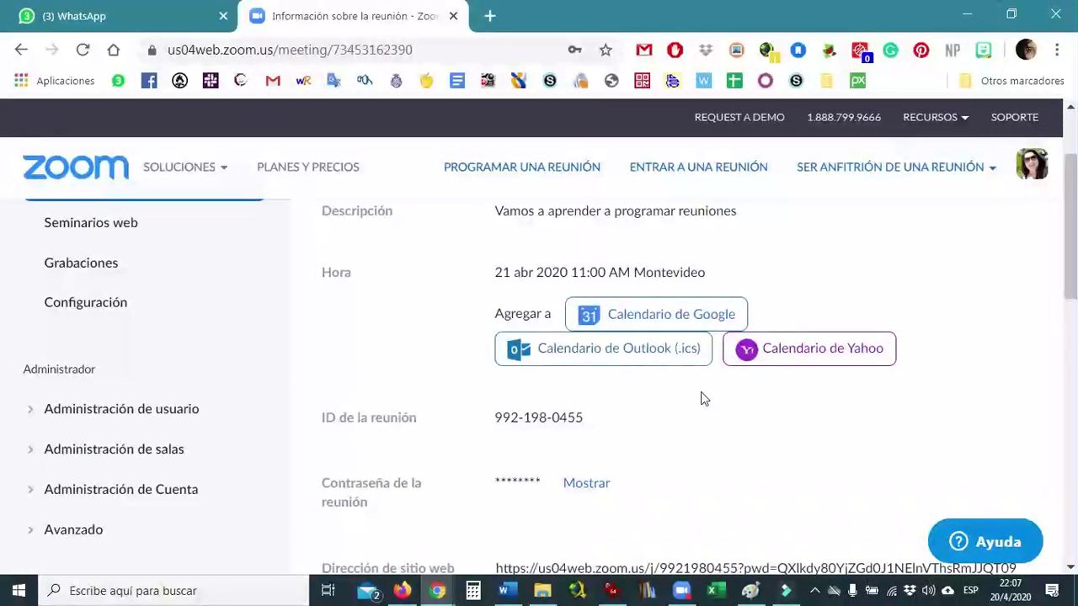
{"action": "left_click", "coordinate": [1071, 285]}
{"action": "left_click_drag", "start_coordinate": [1071, 285], "coordinate": [1072, 331]}
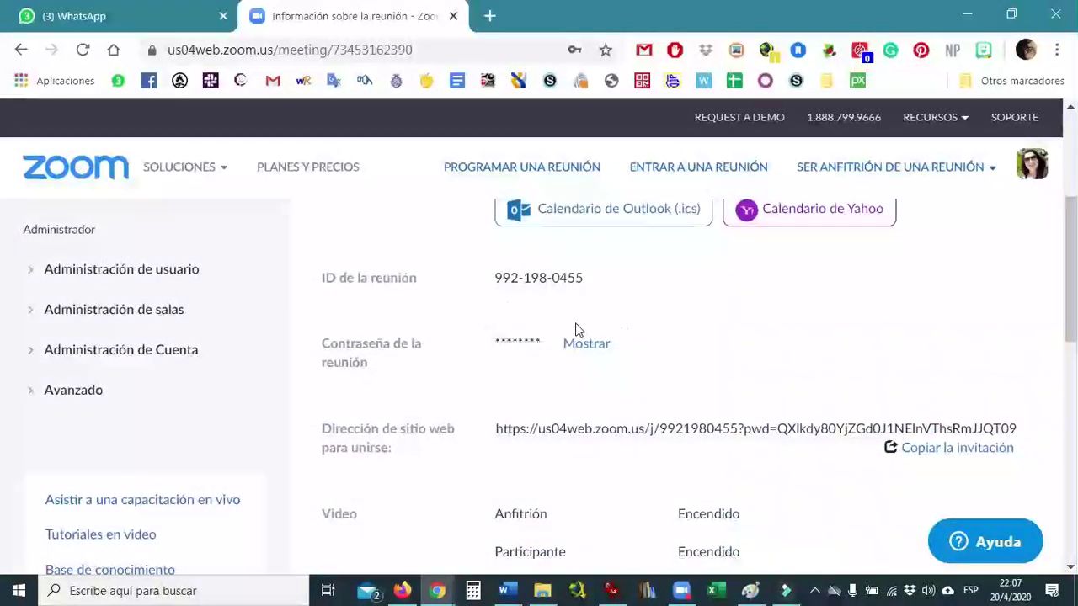
{"action": "scroll", "coordinate": [4, 286], "scroll_direction": "down", "scroll_amount": 2}
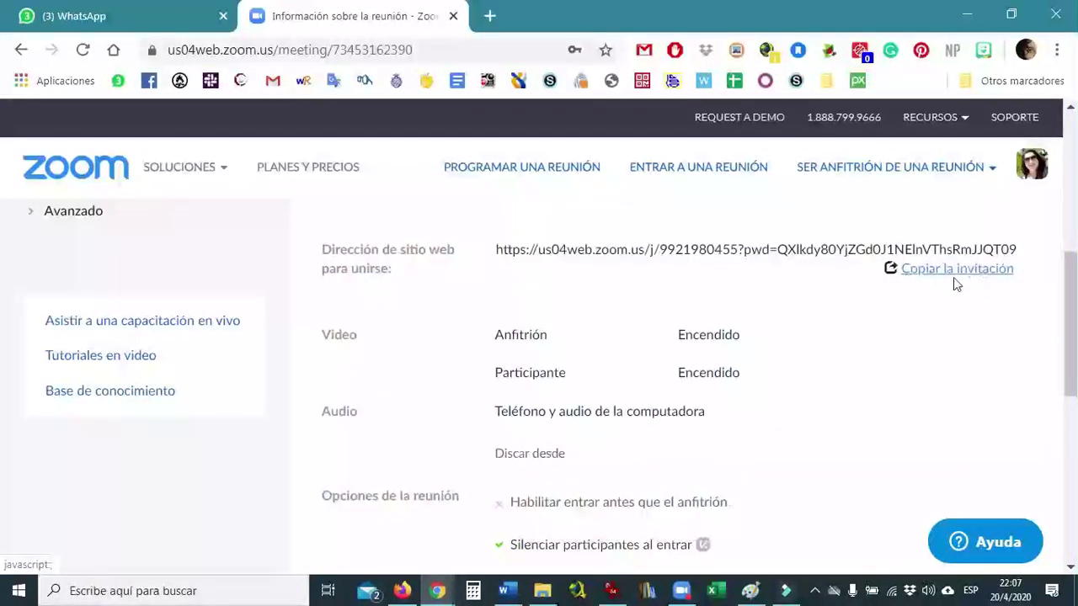
- Copy the meeting's invitation text to the clipboard and close the invitation window
{"action": "left_click", "coordinate": [963, 275]}
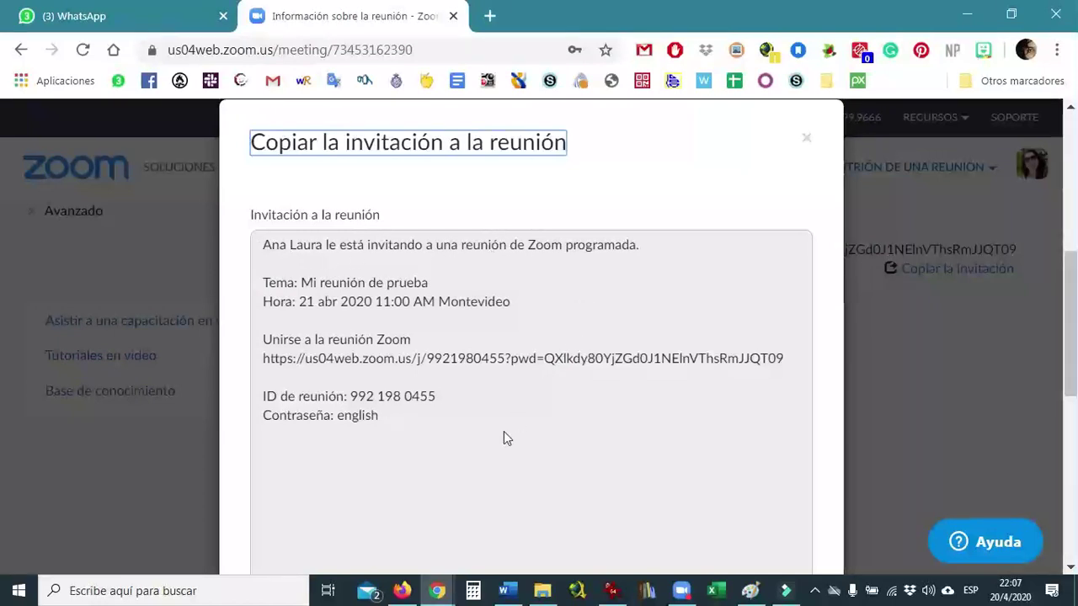
{"action": "left_click_drag", "start_coordinate": [406, 423], "coordinate": [250, 243]}
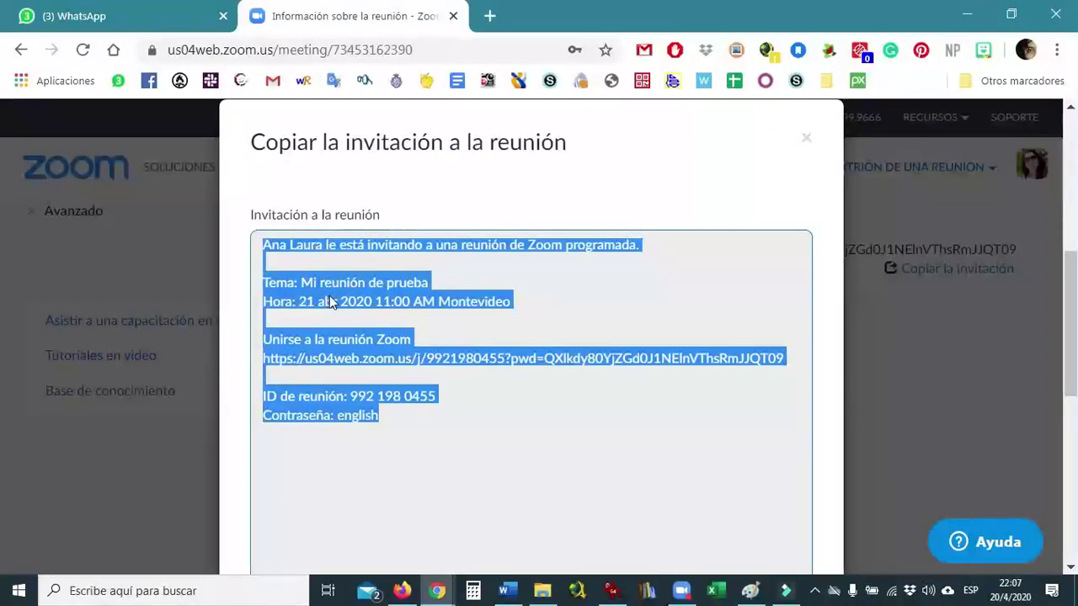
{"action": "right_click", "coordinate": [329, 299]}
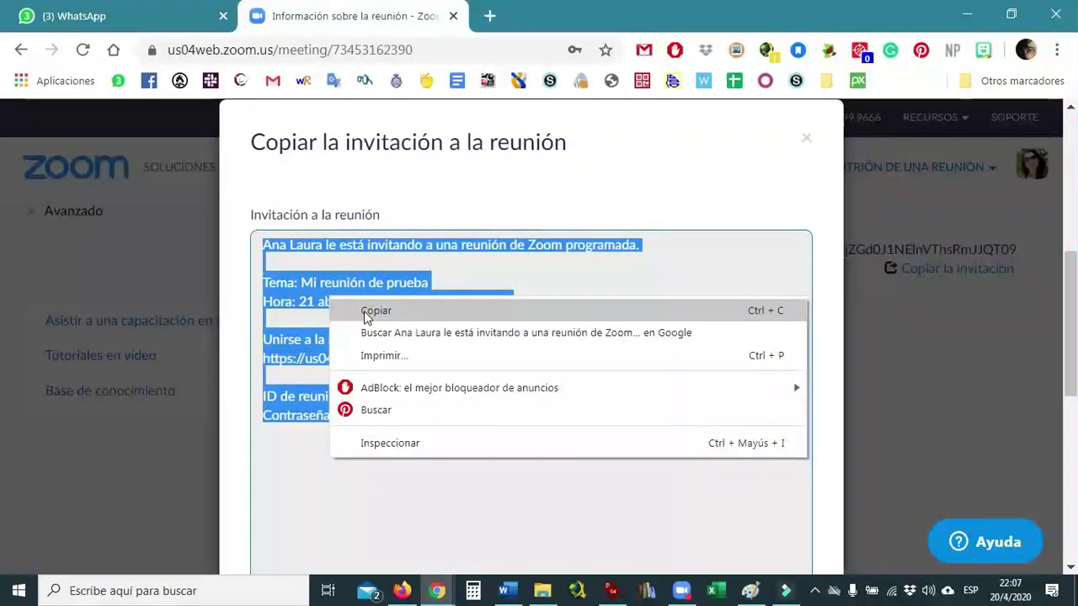
{"action": "left_click", "coordinate": [365, 313]}
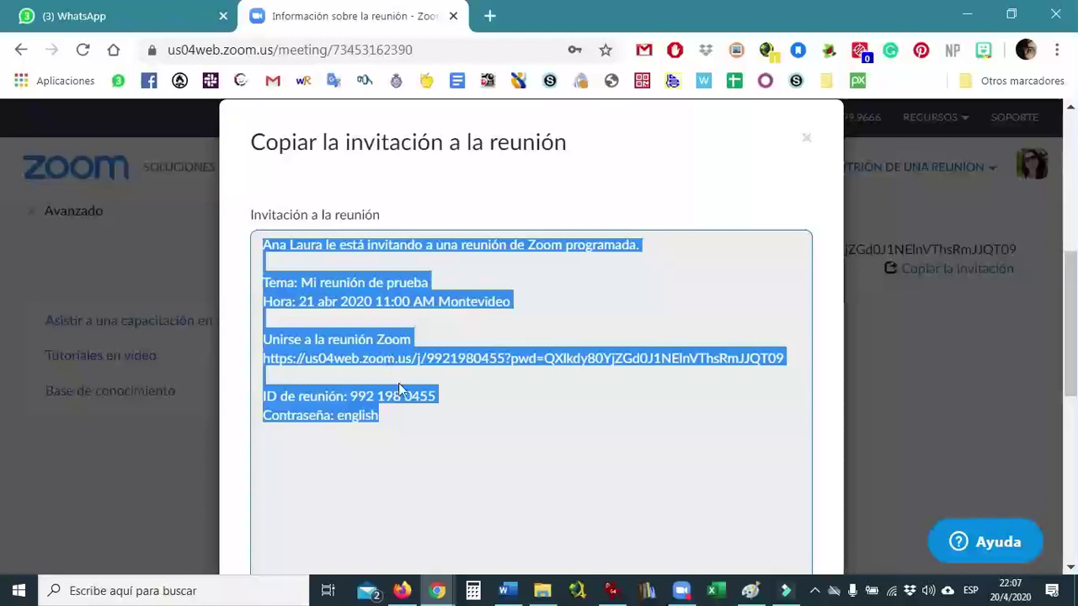
{"action": "left_click_drag", "start_coordinate": [1073, 340], "coordinate": [1076, 393]}
{"action": "left_click", "coordinate": [552, 487]}
{"action": "mouse_move", "coordinate": [1070, 411]}
{"action": "left_mouse_down"}
{"action": "mouse_move", "coordinate": [1065, 341]}
{"action": "mouse_move", "coordinate": [1070, 405]}
{"action": "left_mouse_up"}
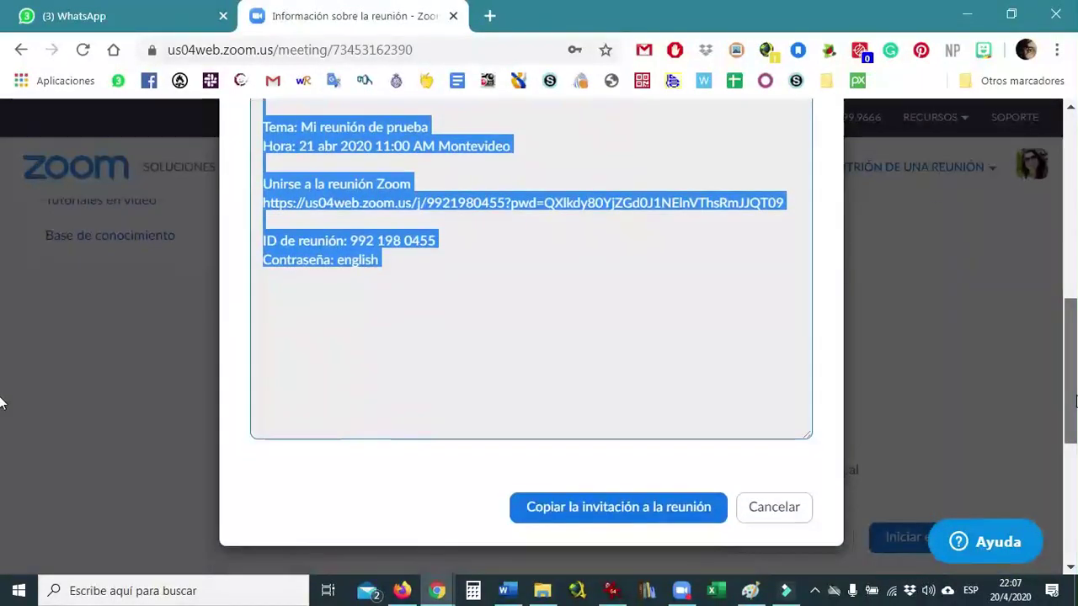
{"action": "left_click", "coordinate": [772, 507]}
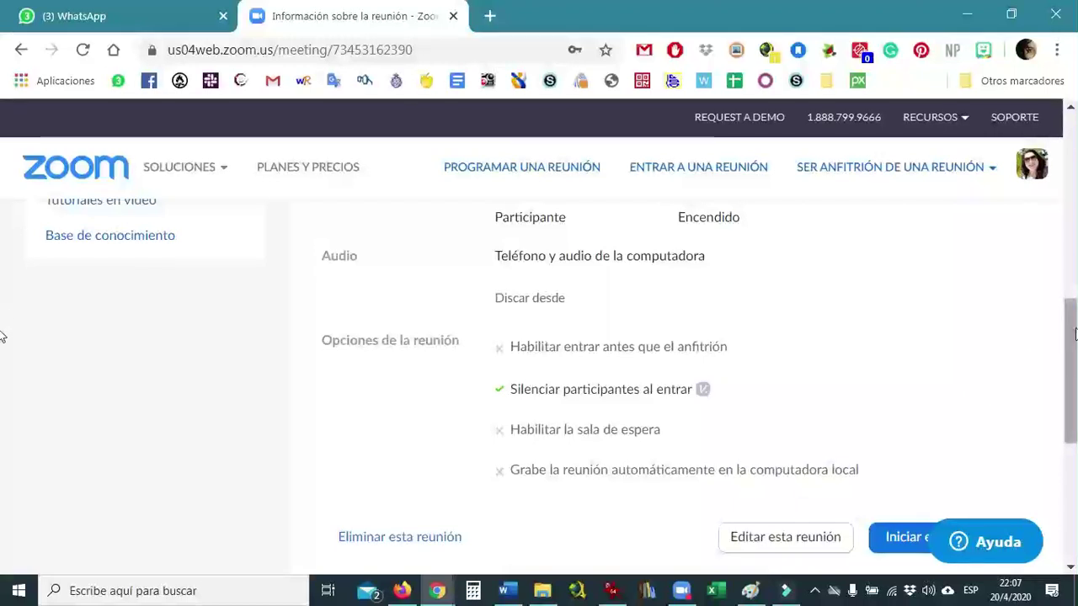
{"action": "scroll", "coordinate": [2, 233], "scroll_direction": "up", "scroll_amount": 4}
{"action": "scroll", "coordinate": [3, 233], "scroll_direction": "up", "scroll_amount": 4}
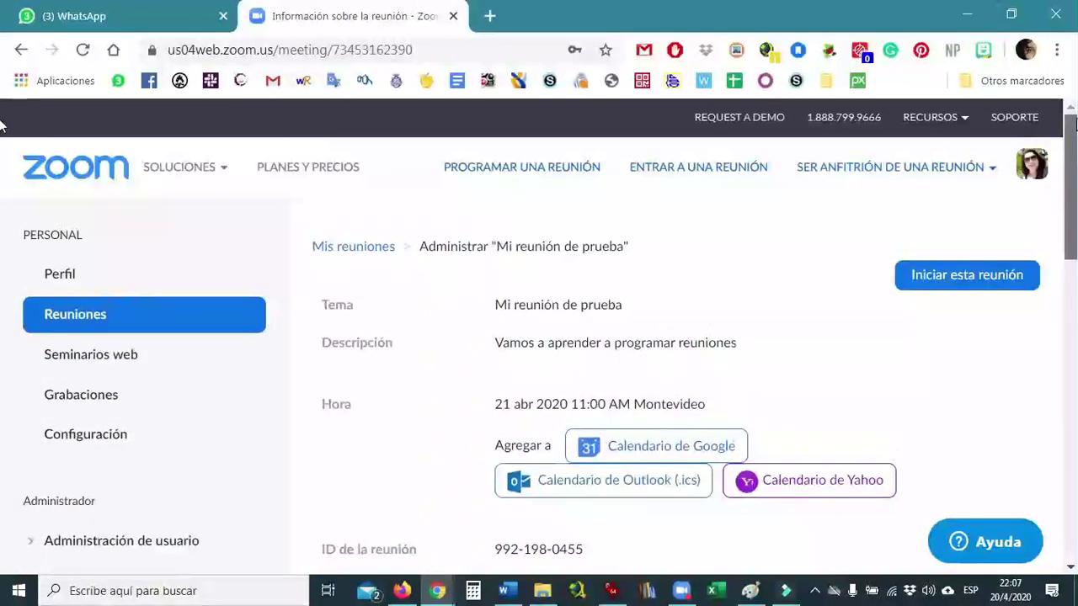
{"action": "left_click", "coordinate": [84, 319]}
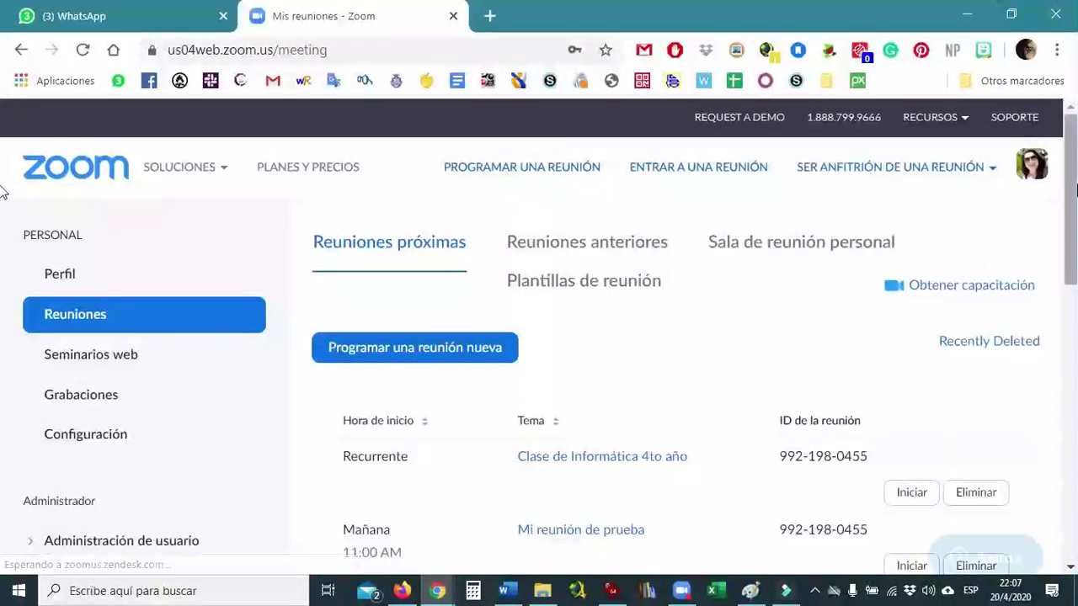
{"action": "scroll", "coordinate": [3, 213], "scroll_direction": "down", "scroll_amount": 1}
{"action": "scroll", "coordinate": [3, 213], "scroll_direction": "down", "scroll_amount": 2}
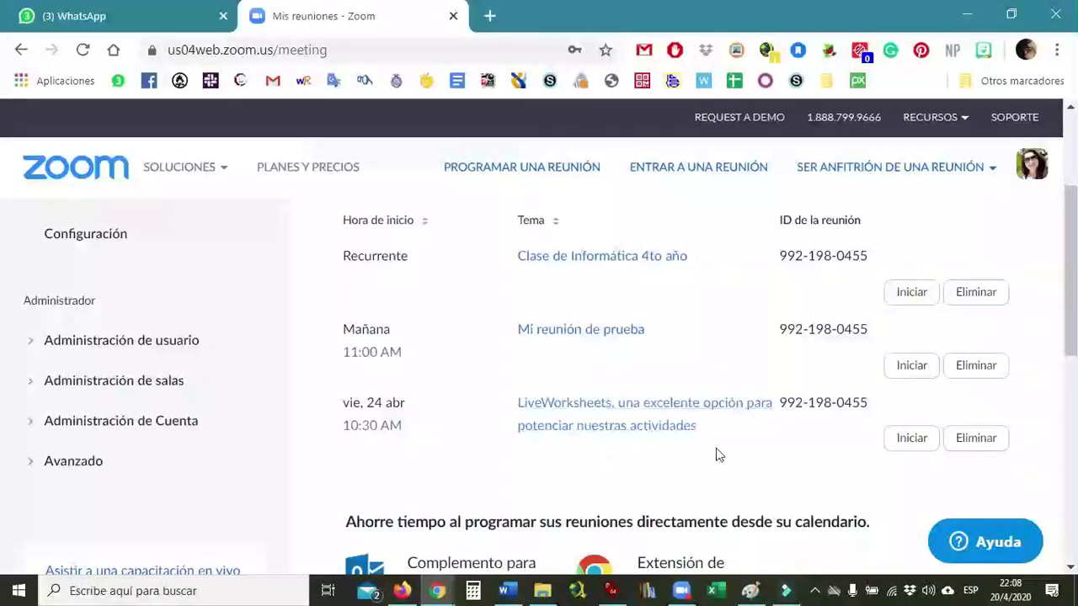
{"action": "mouse_move", "coordinate": [1070, 300]}
{"action": "left_mouse_down"}
{"action": "mouse_move", "coordinate": [1070, 273]}
{"action": "mouse_move", "coordinate": [1069, 287]}
{"action": "left_mouse_up"}
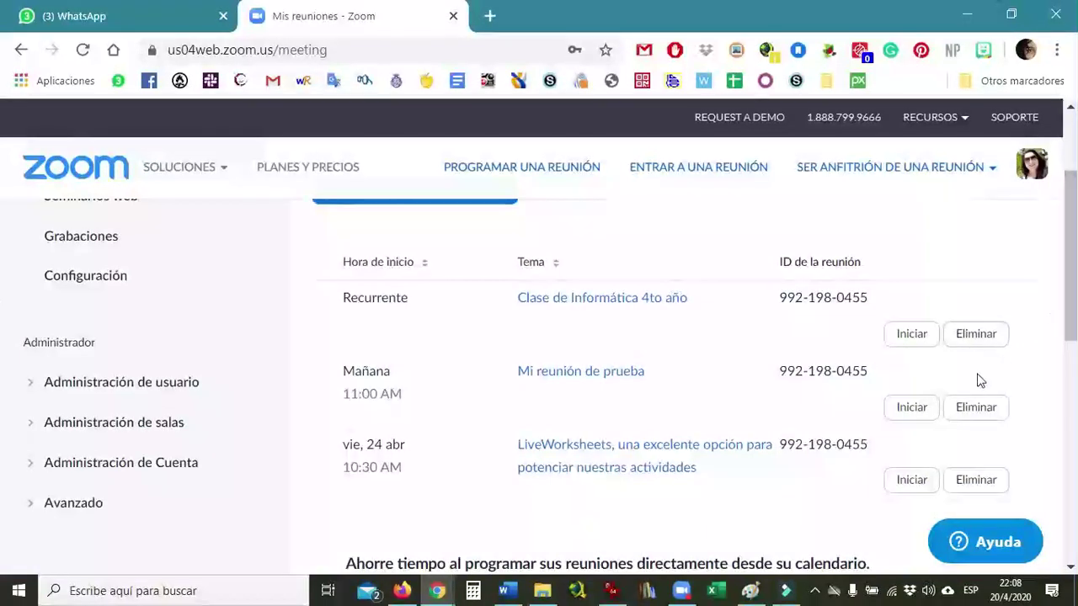
{"action": "left_click", "coordinate": [975, 407]}
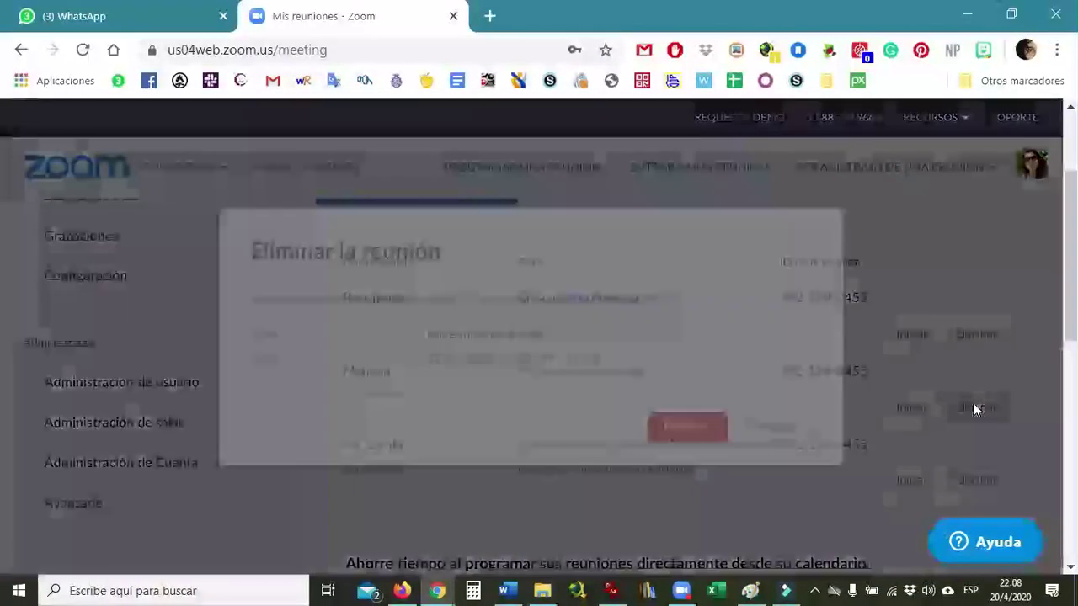
{"action": "left_click", "coordinate": [689, 429]}
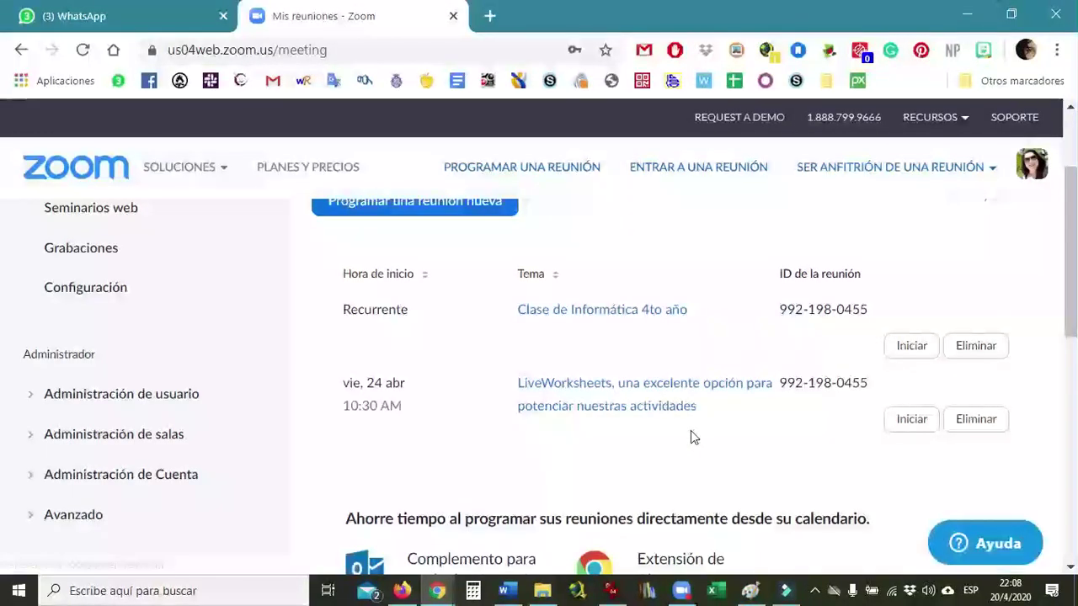
{"action": "scroll", "coordinate": [3, 354], "scroll_direction": "down", "scroll_amount": 2}
{"action": "scroll", "coordinate": [3, 337], "scroll_direction": "up", "scroll_amount": 2}
{"action": "scroll", "coordinate": [2, 371], "scroll_direction": "down", "scroll_amount": 3}
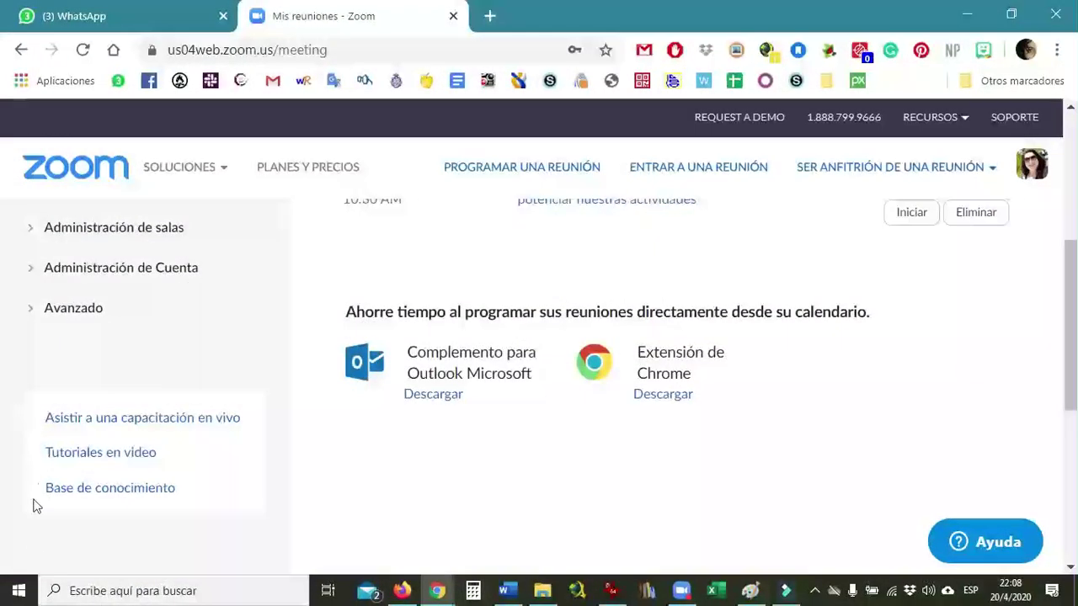
{"action": "left_click", "coordinate": [18, 592]}
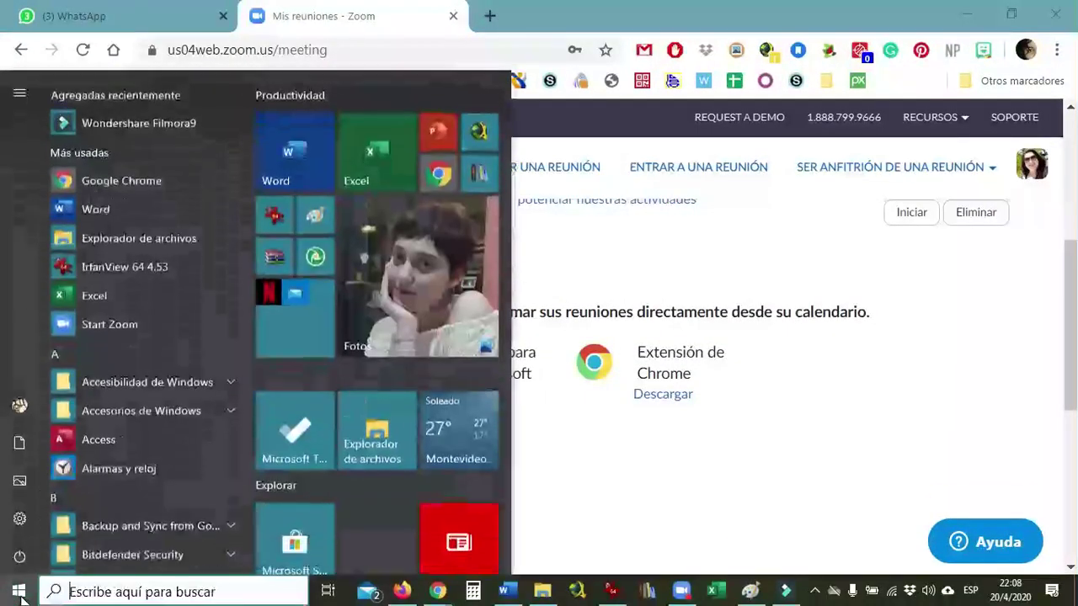
- Search 'zoom' in Start, launch the Zoom desktop client, and show its Empezar home tab
{"action": "left_click", "coordinate": [99, 592]}
{"action": "type", "text": "zoom"}
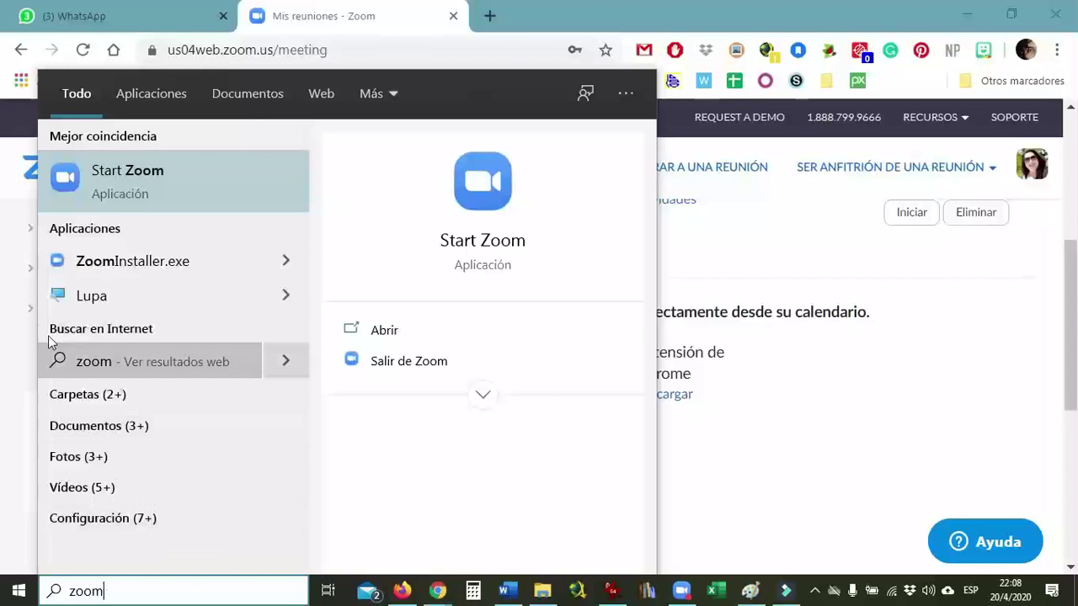
{"action": "left_click", "coordinate": [96, 183]}
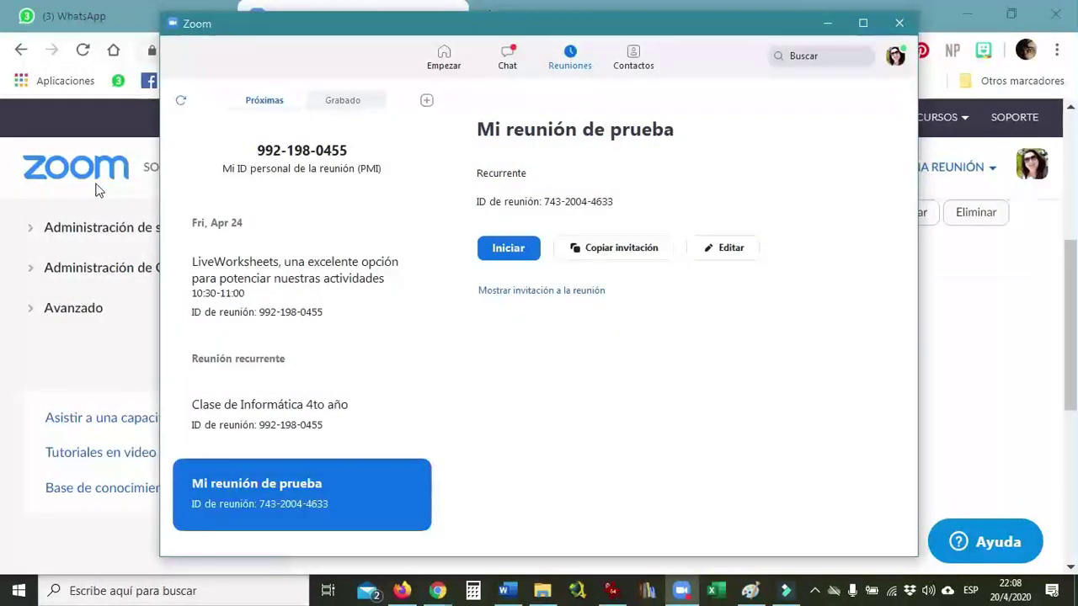
{"action": "left_click", "coordinate": [444, 56]}
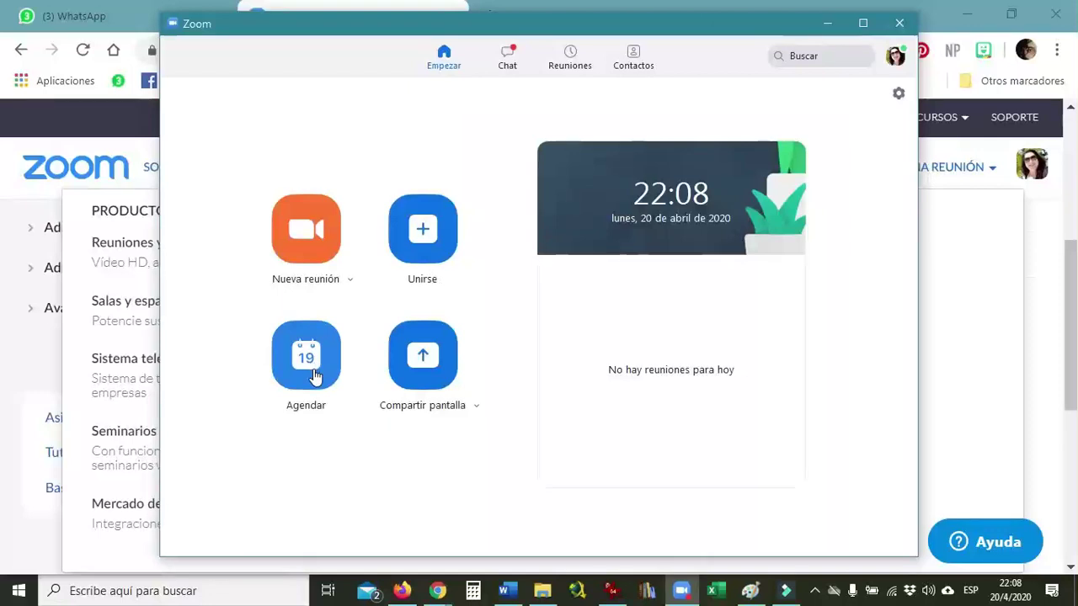
{"action": "left_click", "coordinate": [313, 253]}
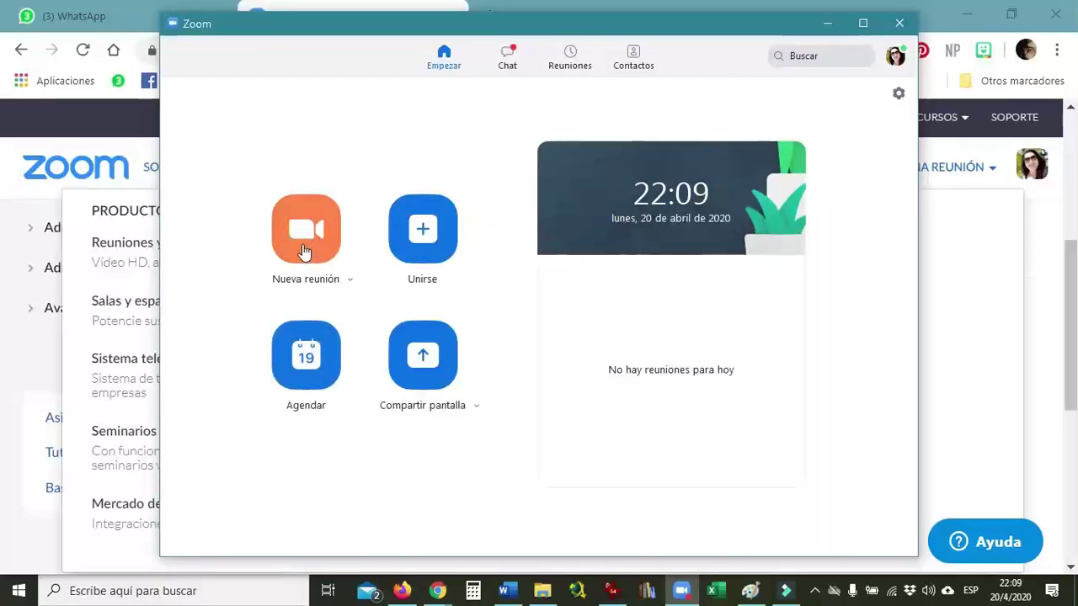
- Start a new meeting with Agendar and append 'prueba' to the title
{"action": "left_click", "coordinate": [306, 357]}
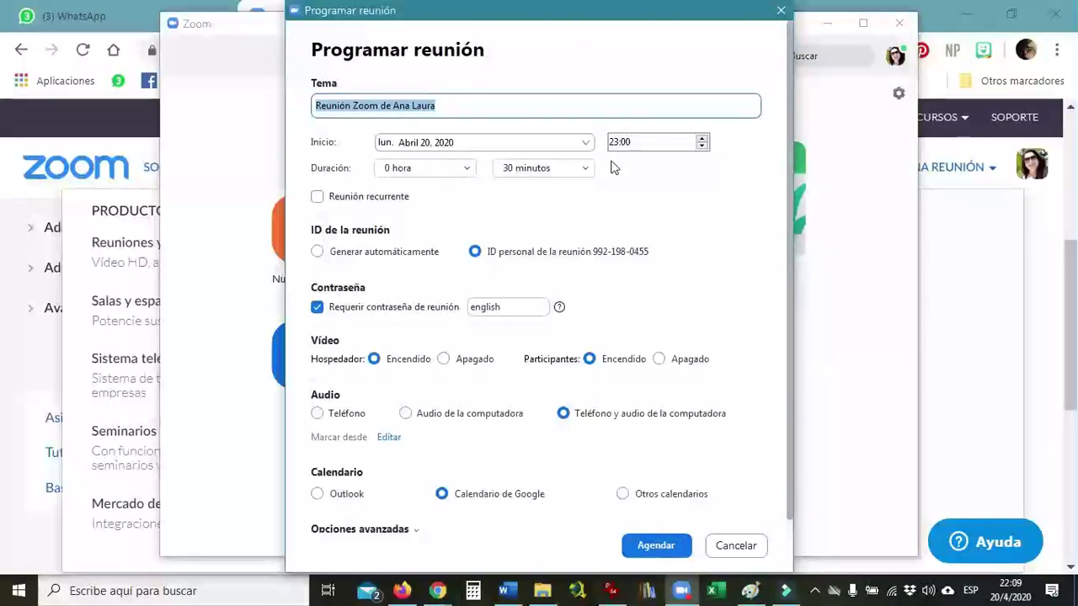
{"action": "left_click", "coordinate": [456, 104]}
{"action": "type", "text": "prueba"}
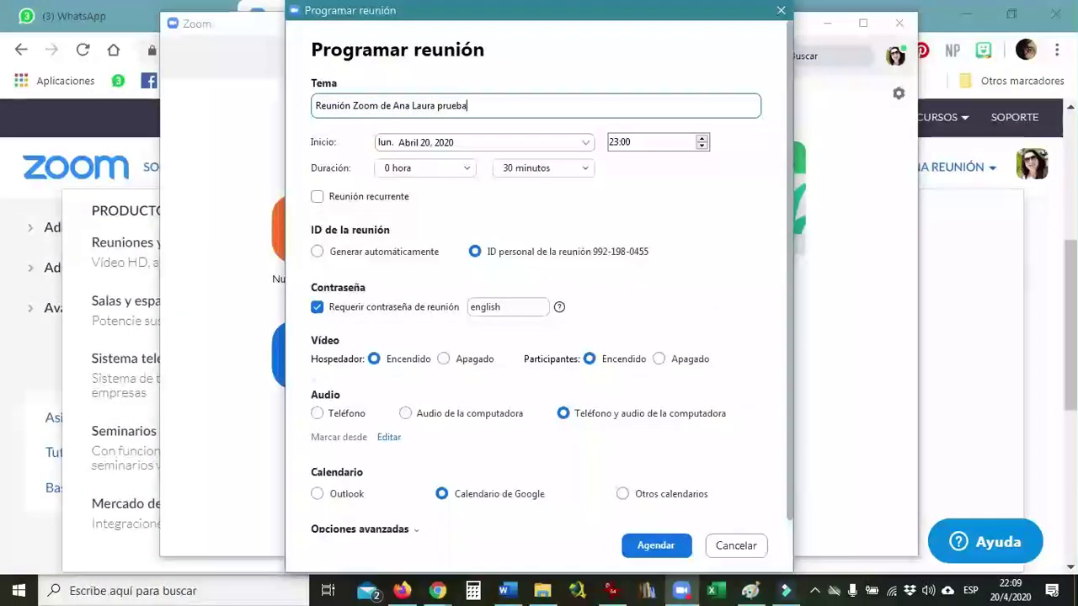
- Set the meeting date to April 21, 2020 and the start time to 11:00
{"action": "left_click", "coordinate": [590, 147]}
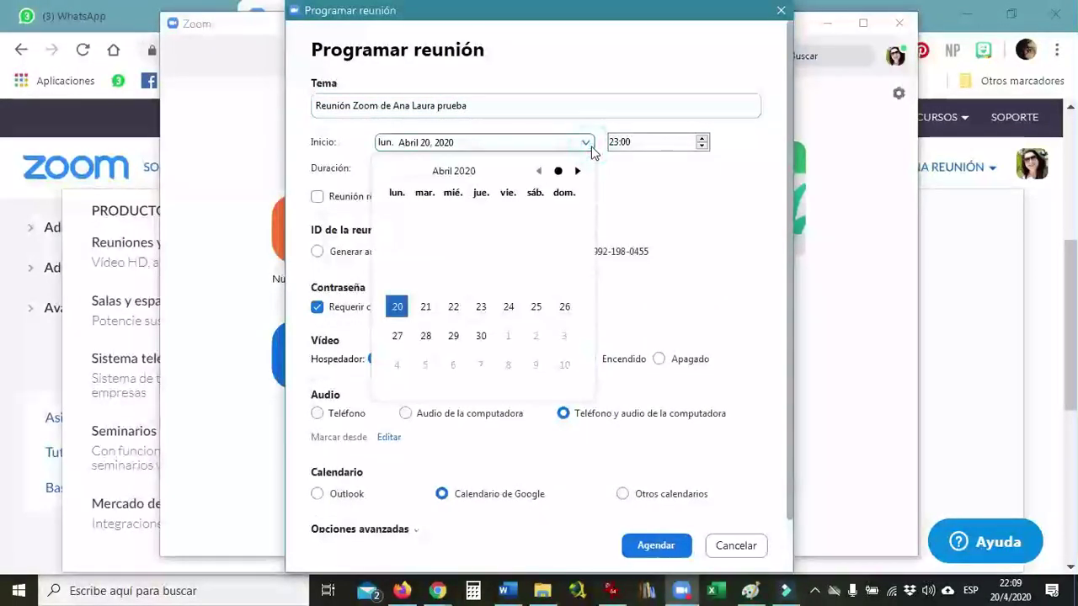
{"action": "left_click", "coordinate": [425, 310]}
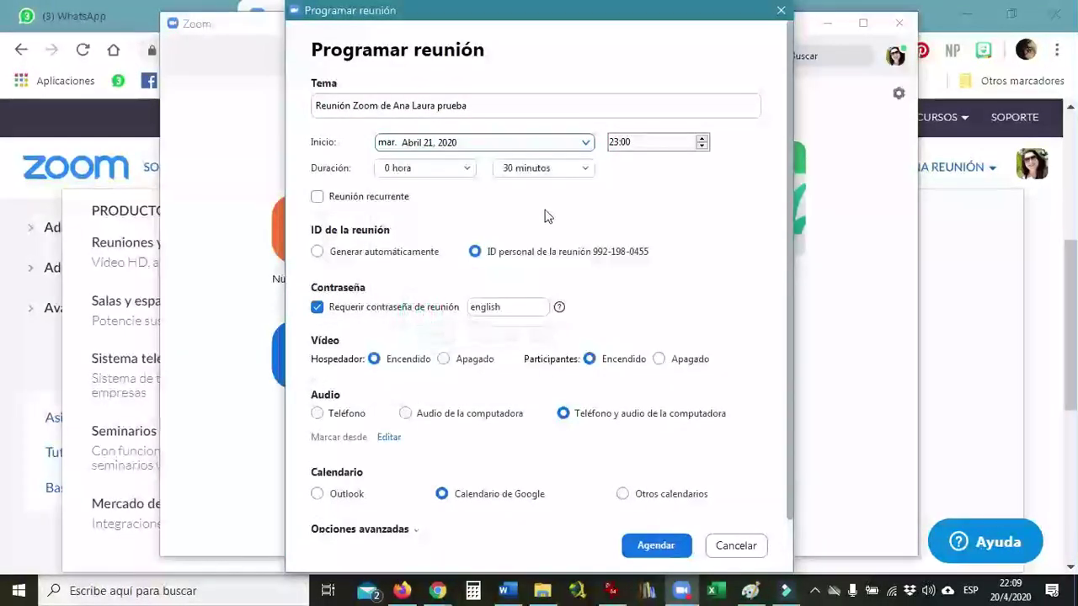
{"action": "left_click", "coordinate": [702, 146]}
{"action": "left_click", "coordinate": [701, 147]}
{"action": "left_click", "coordinate": [702, 147]}
{"action": "left_click", "coordinate": [702, 147]}
{"action": "left_click", "coordinate": [701, 146]}
{"action": "left_click", "coordinate": [702, 147]}
{"action": "left_click", "coordinate": [701, 146]}
{"action": "left_click", "coordinate": [701, 147]}
{"action": "left_click", "coordinate": [701, 147]}
{"action": "left_click", "coordinate": [701, 147]}
{"action": "left_click", "coordinate": [702, 147]}
{"action": "left_click", "coordinate": [702, 147]}
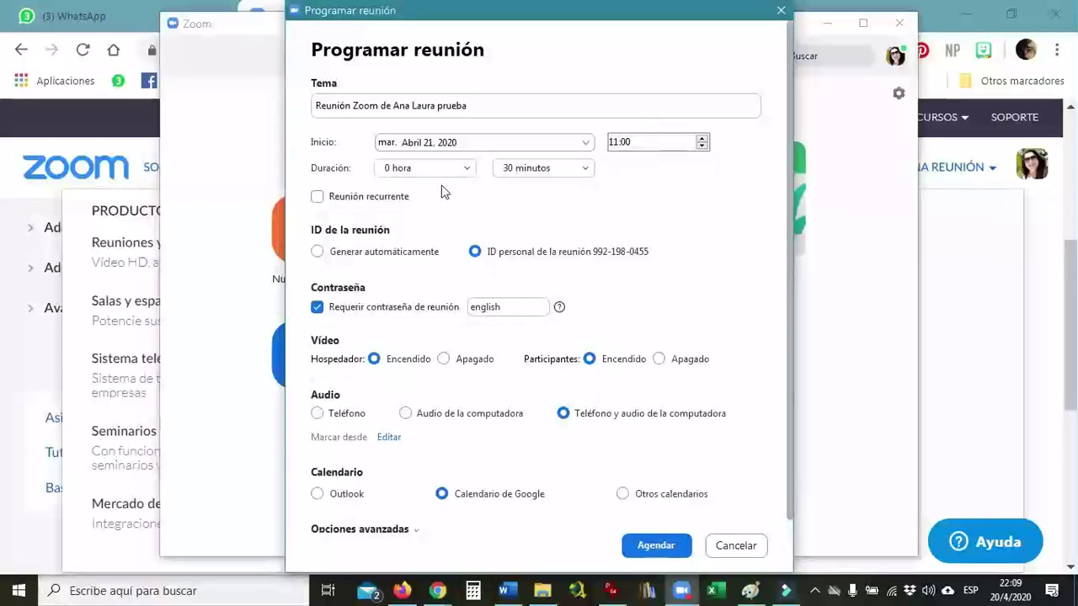
- Toggle Reunión recurrente on and back off, leaving the meeting password unchanged
{"action": "left_click", "coordinate": [315, 197]}
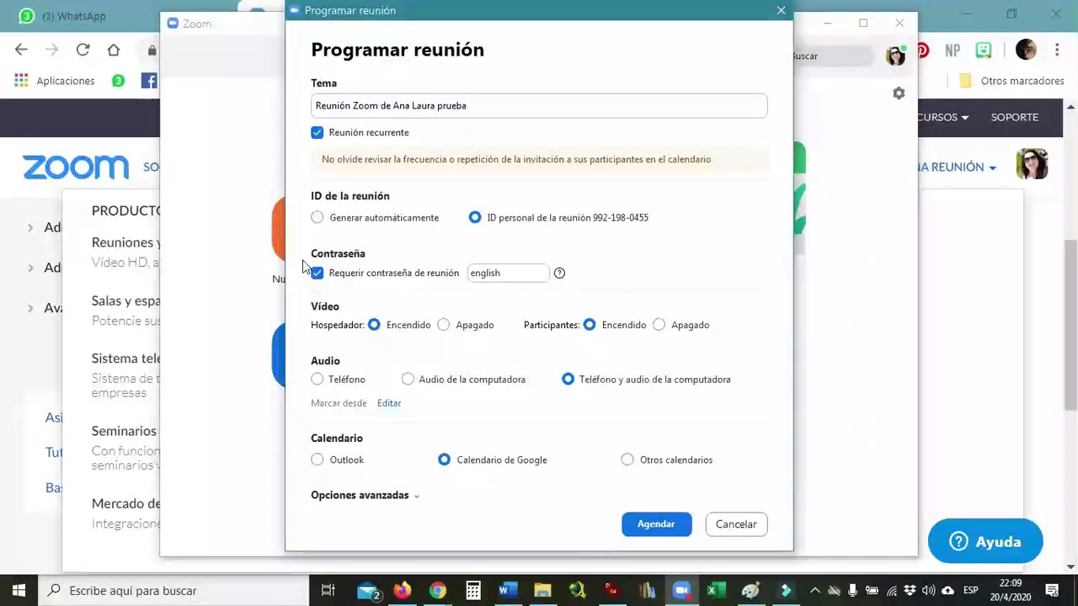
{"action": "left_click", "coordinate": [318, 133]}
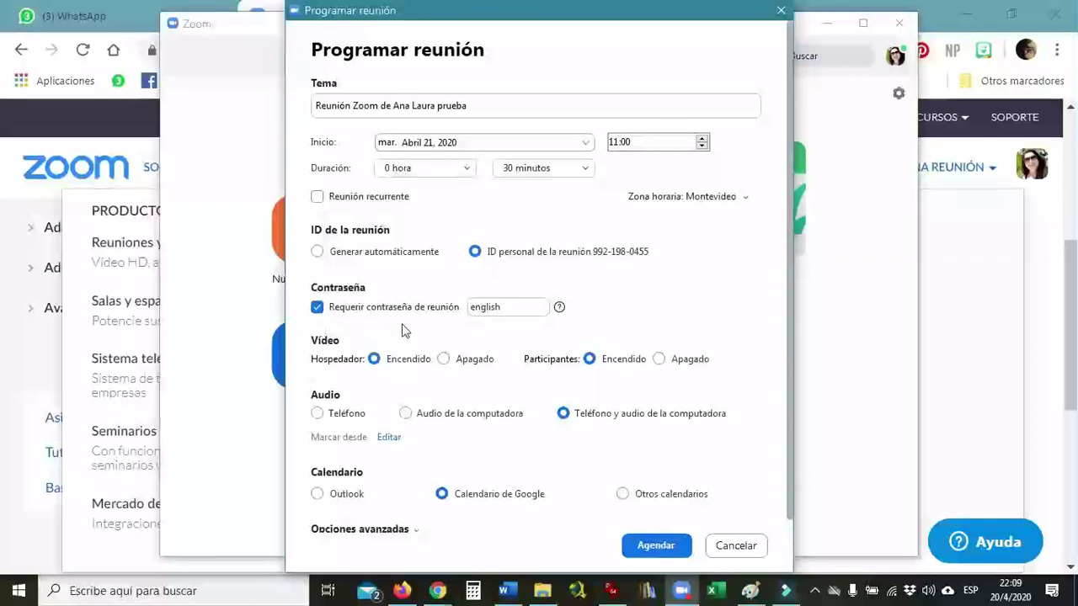
{"action": "double_click", "coordinate": [520, 310]}
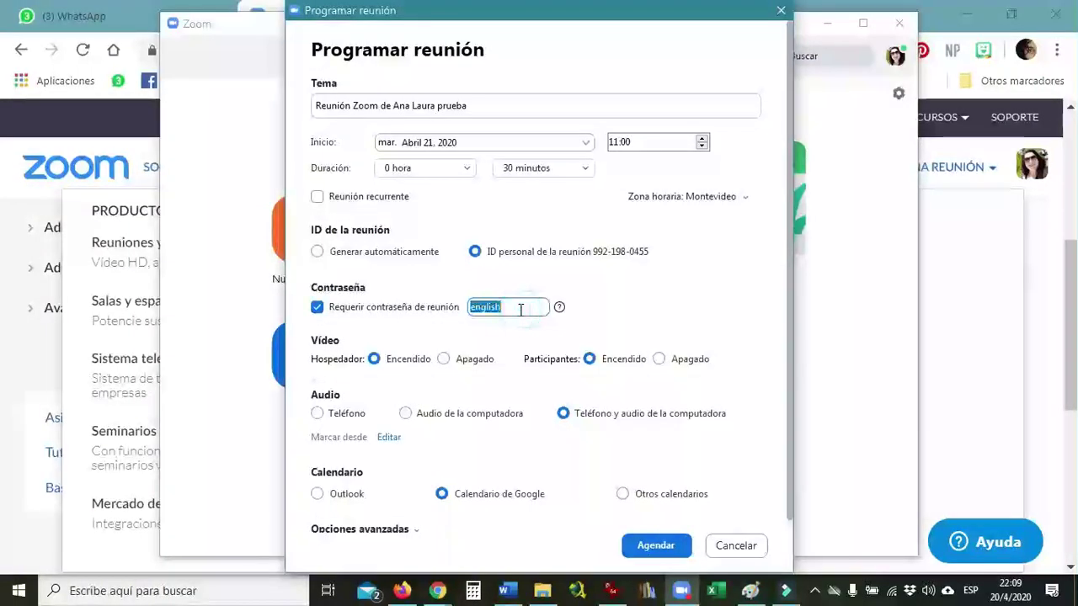
{"action": "left_click", "coordinate": [620, 299]}
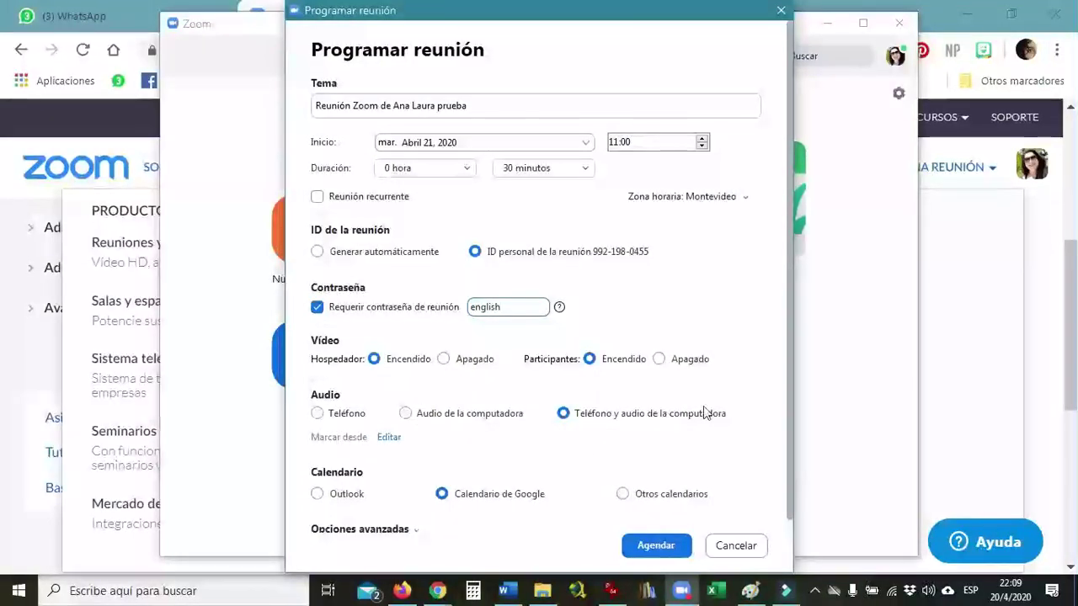
{"action": "left_click", "coordinate": [789, 341]}
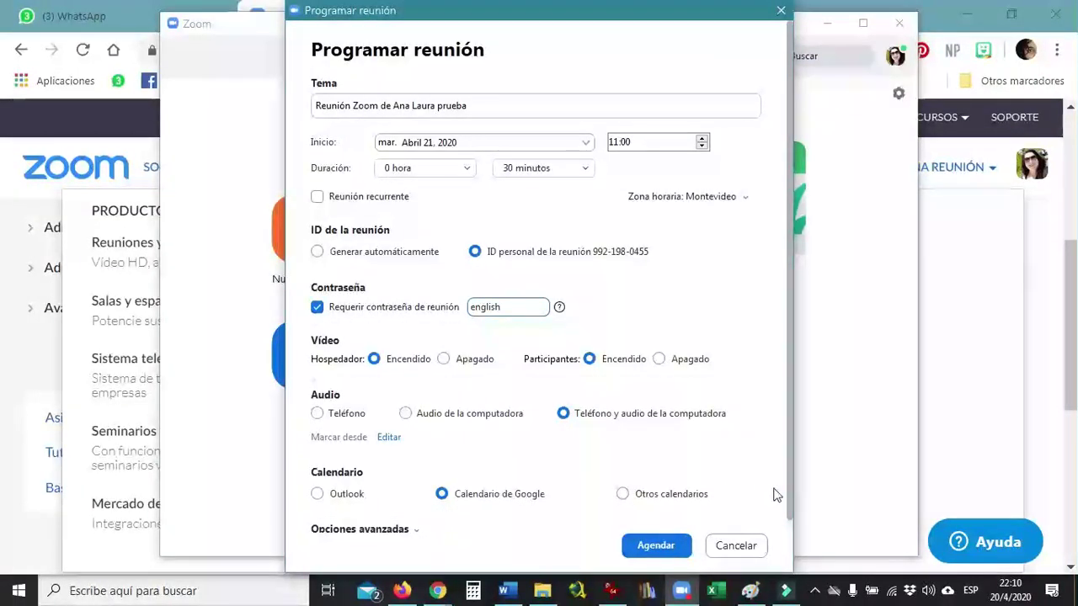
- Enable automatic recording on the local computer under Opciones avanzadas and schedule the meeting
{"action": "left_click", "coordinate": [413, 531]}
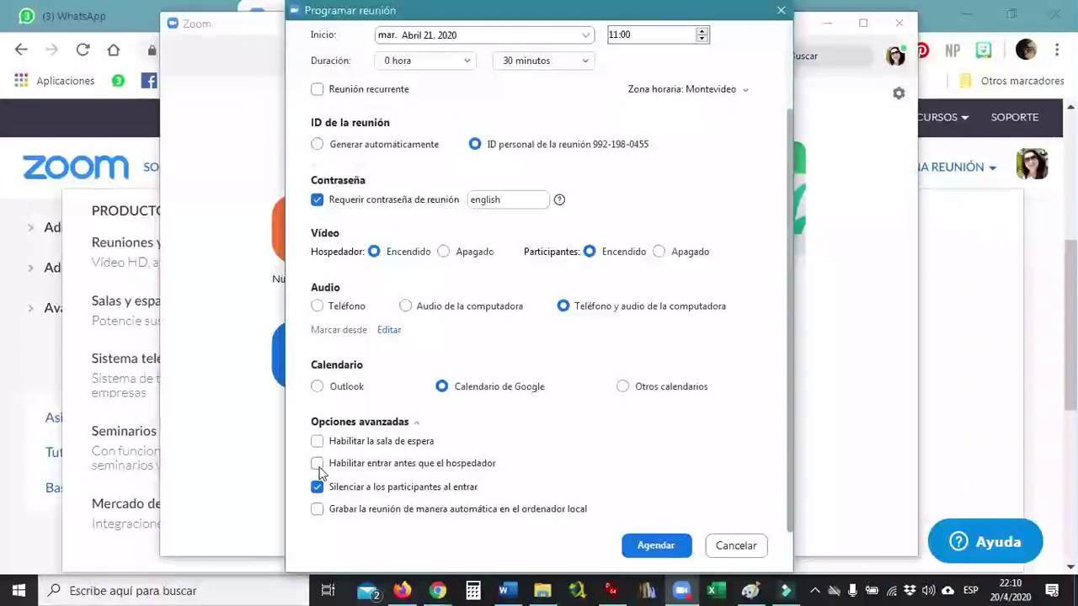
{"action": "left_click", "coordinate": [317, 510]}
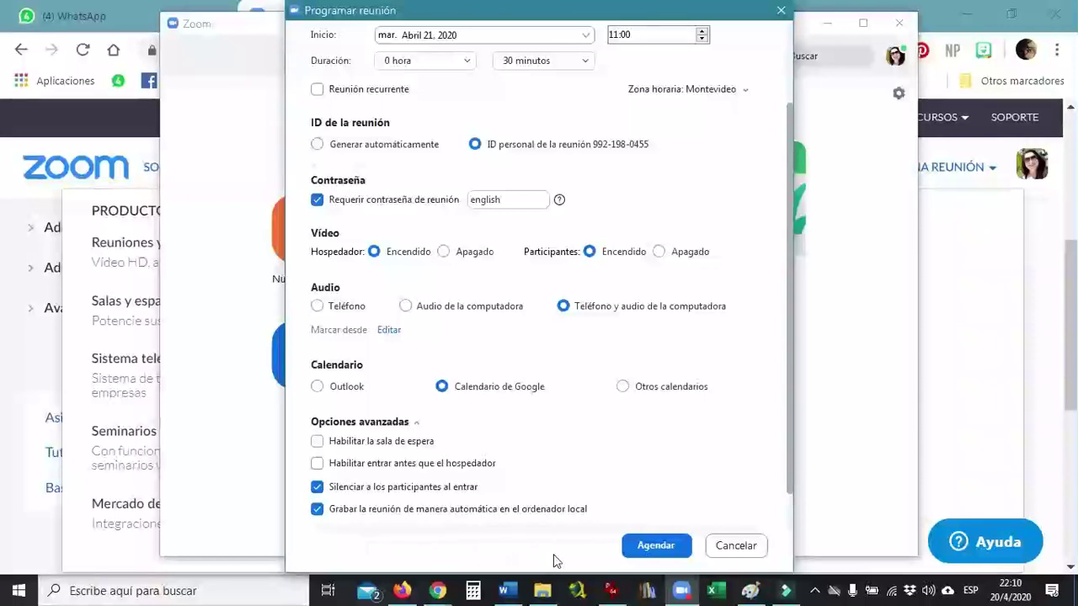
{"action": "left_click", "coordinate": [665, 546]}
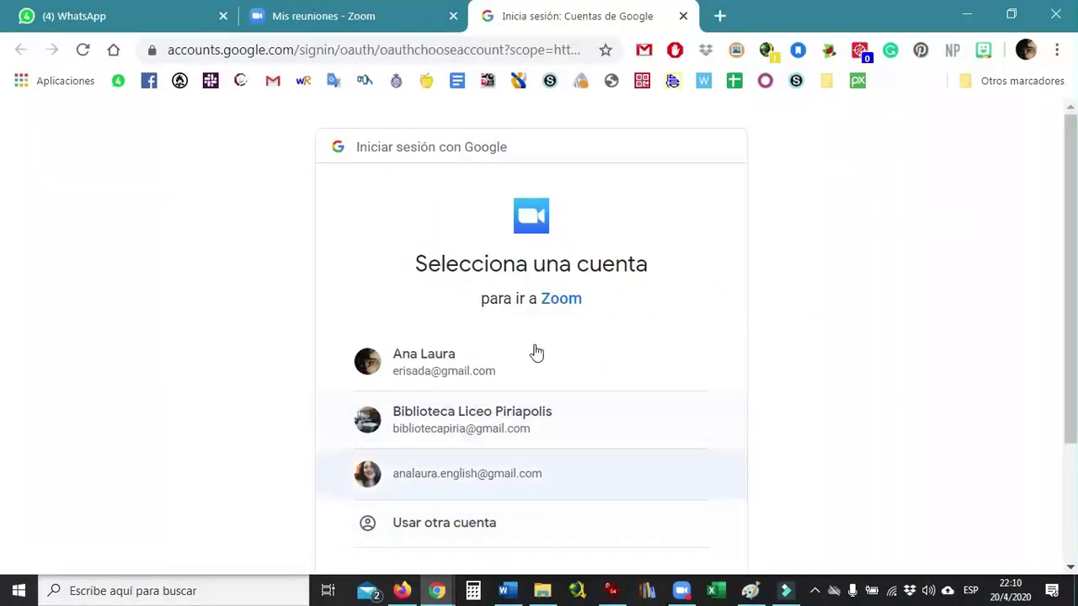
- Bring the Zoom desktop home screen back in front, leaving the Google account chooser unanswered
{"action": "left_click", "coordinate": [681, 591]}
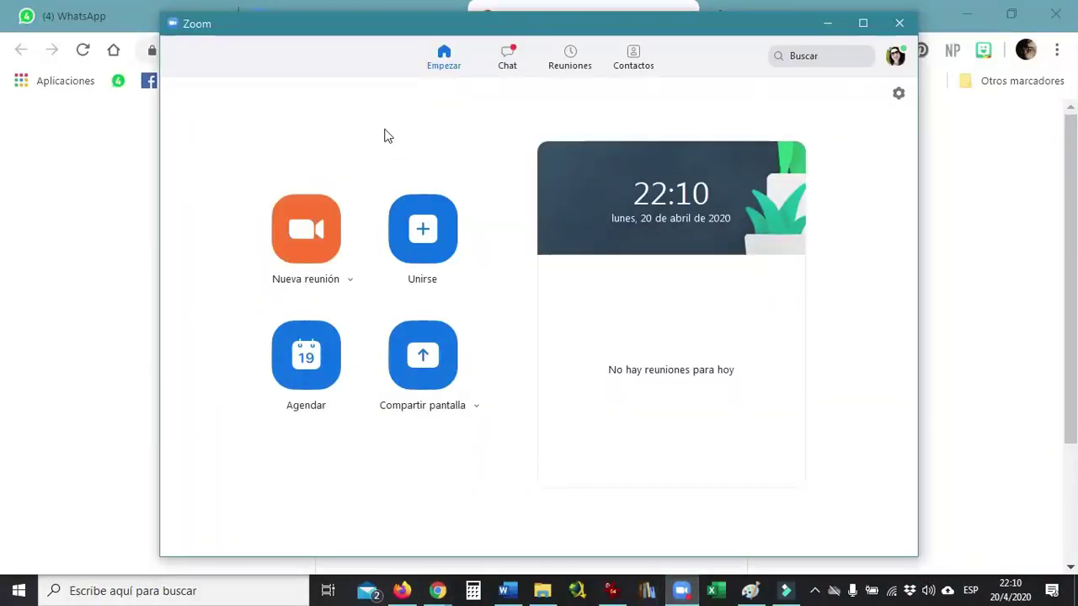
- Copy the April 21 test meeting's invitation from Reuniones, then open it in Editar and save it unchanged
{"action": "left_click", "coordinate": [578, 66]}
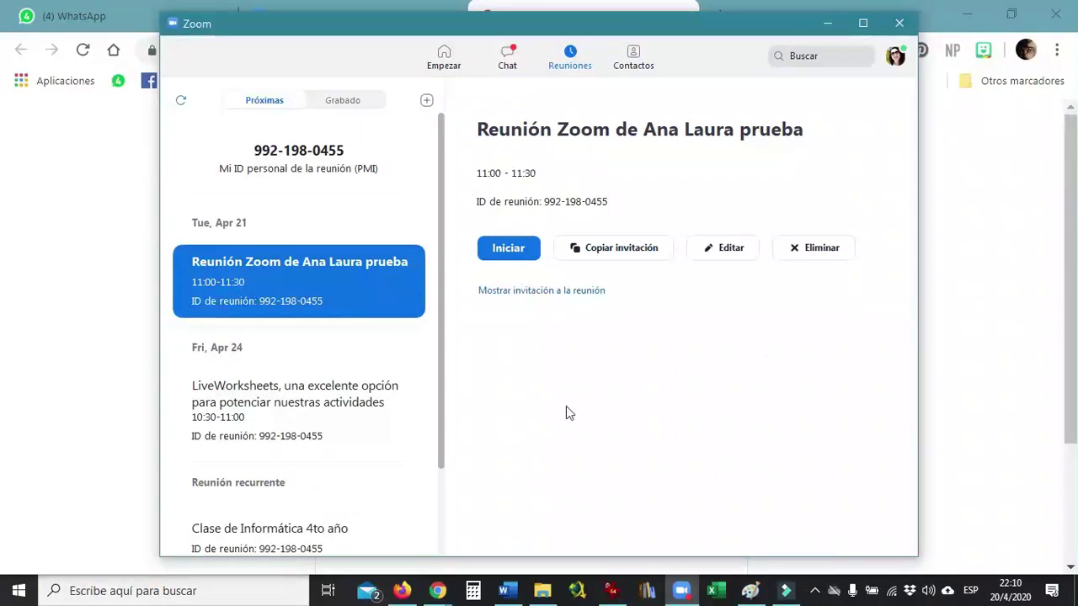
{"action": "left_click", "coordinate": [602, 253]}
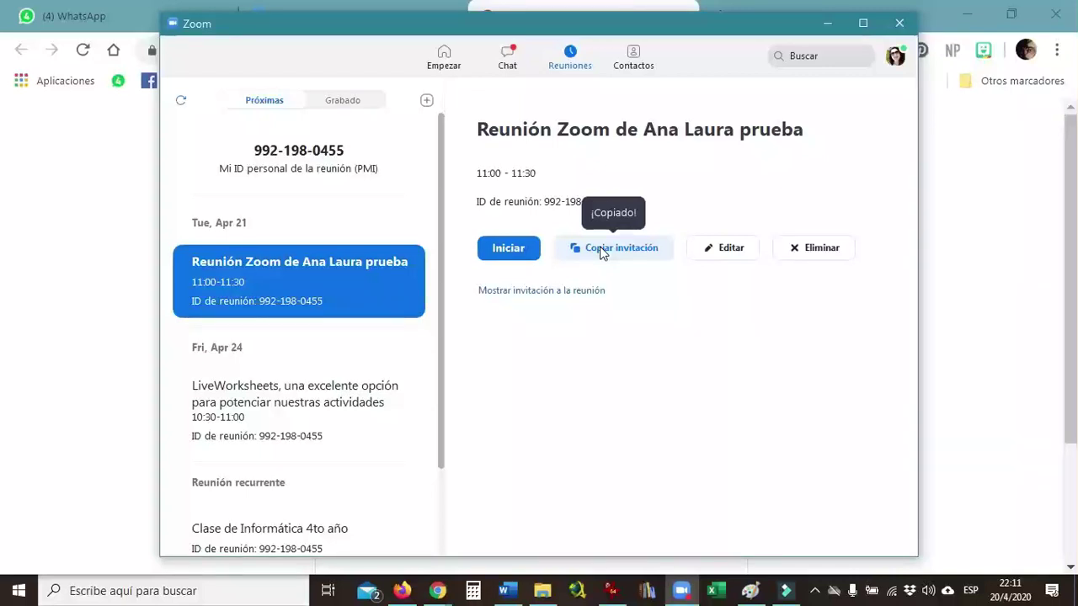
{"action": "left_click", "coordinate": [722, 255]}
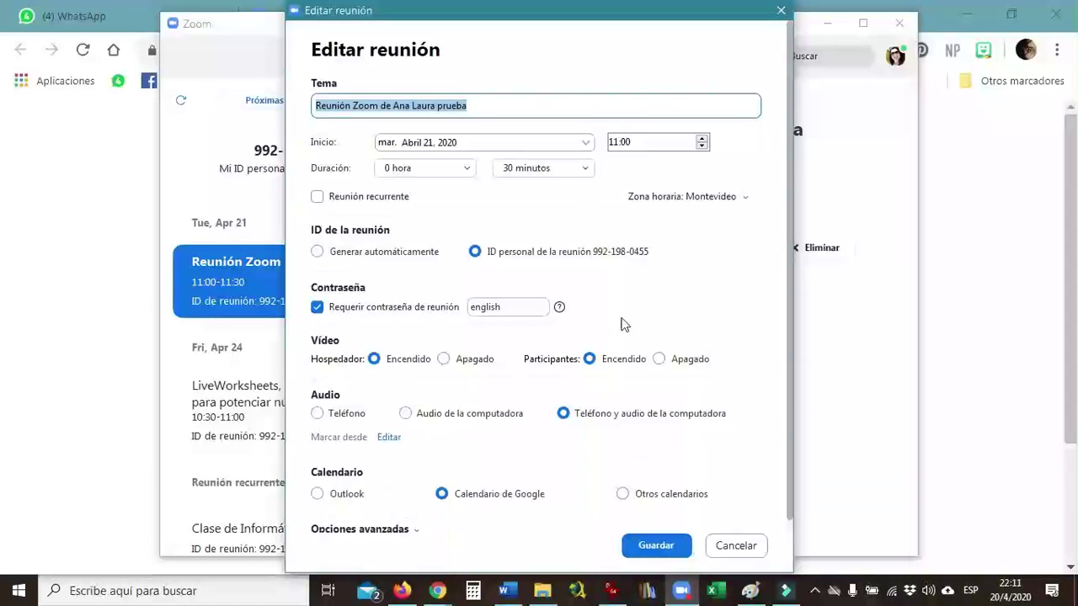
{"action": "left_click", "coordinate": [670, 551]}
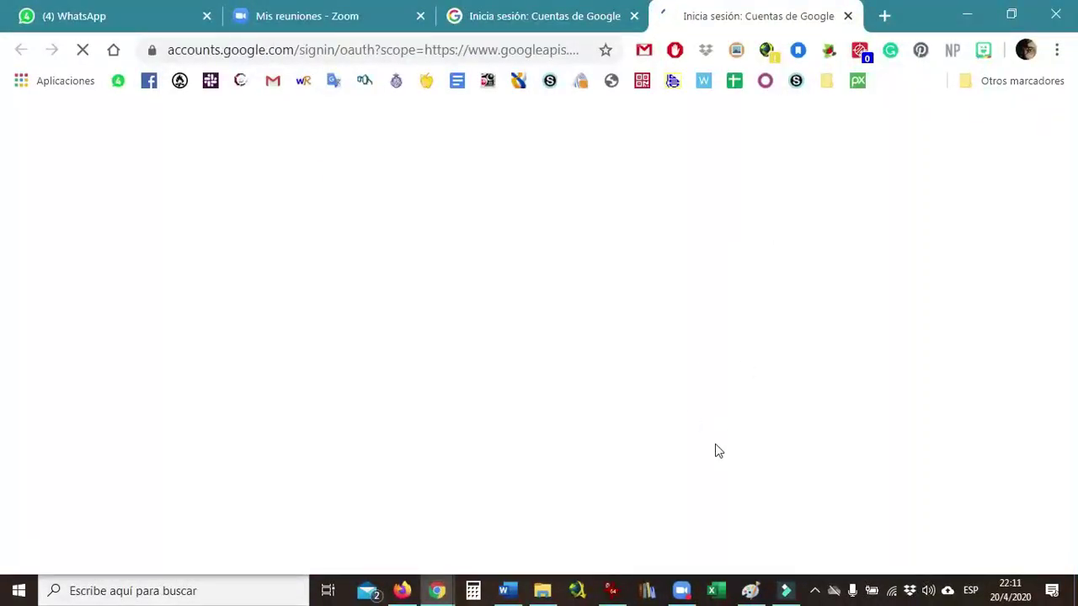
- Delete the test meeting so the LiveWorksheets meeting heads the list, then return to the Google sign-in page in Chrome
{"action": "left_click", "coordinate": [681, 590]}
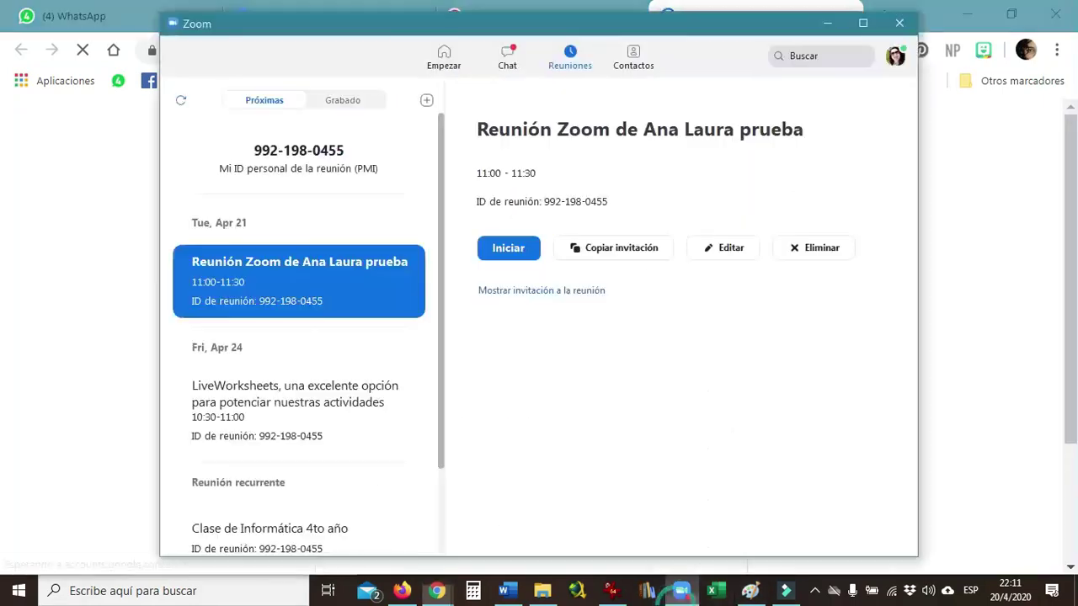
{"action": "left_click", "coordinate": [824, 249]}
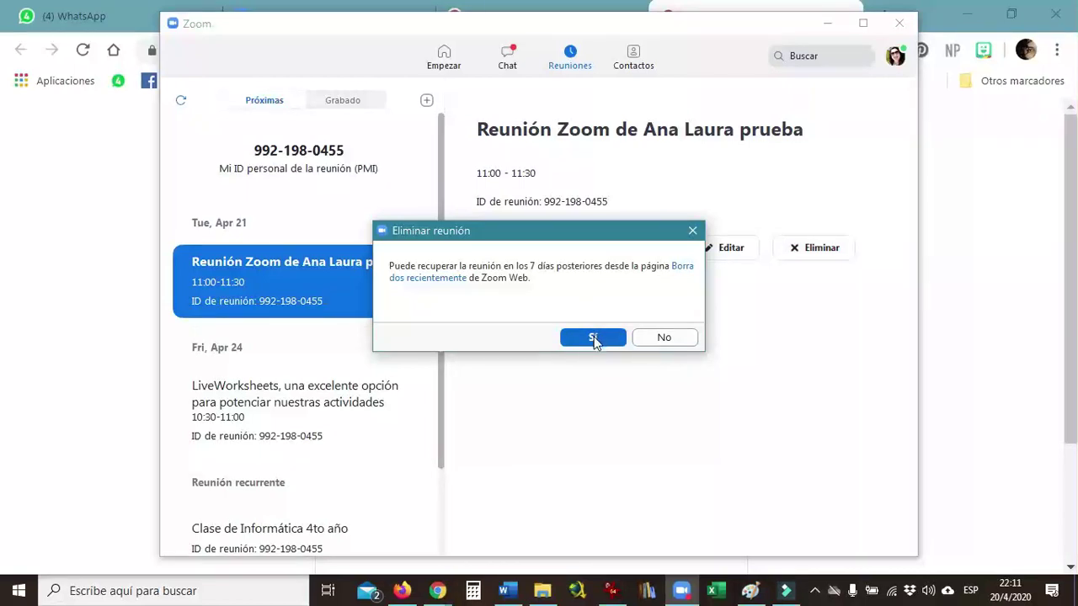
{"action": "left_click", "coordinate": [593, 338]}
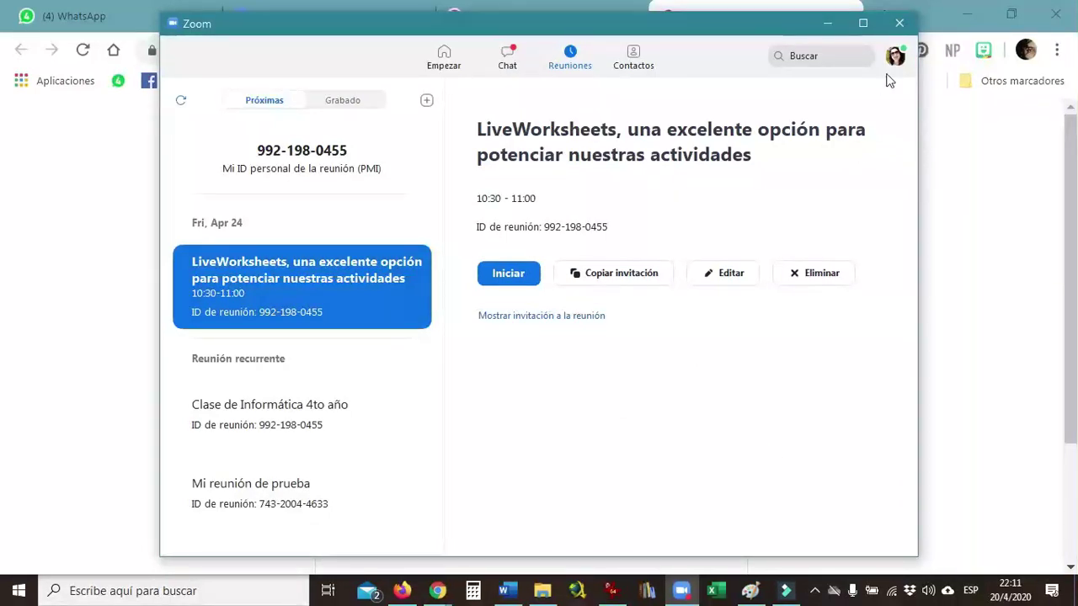
{"action": "left_click", "coordinate": [896, 28]}
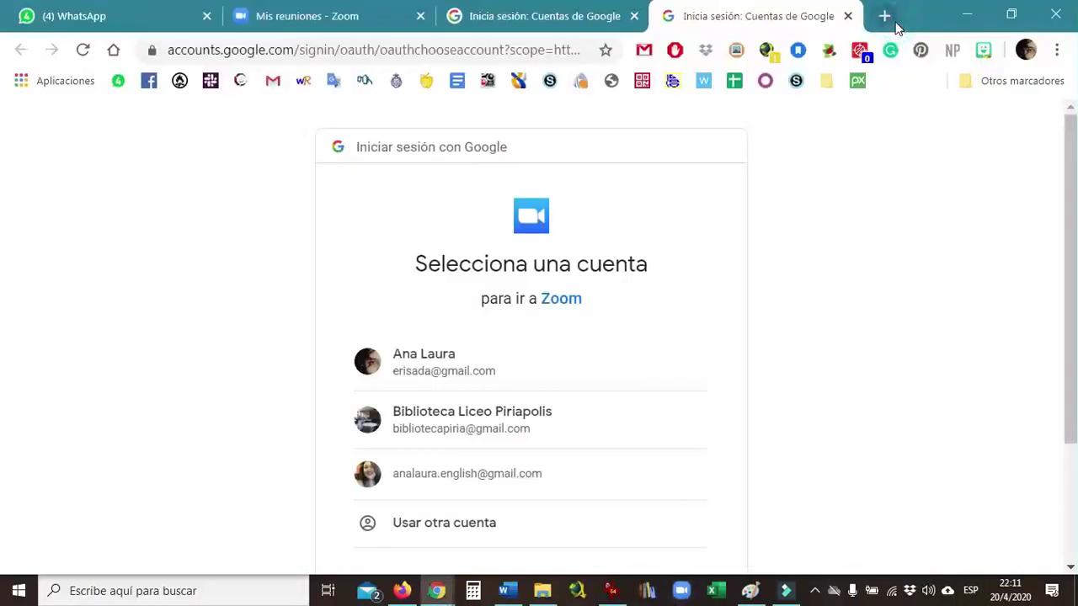